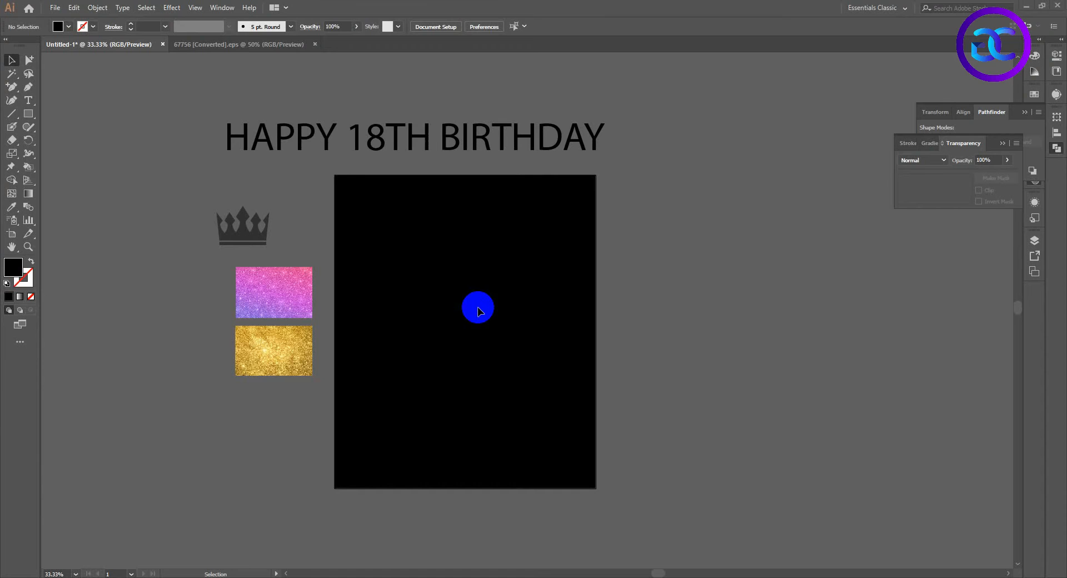
- Move the HAPPY 18TH BIRTHDAY heading slightly higher above the black artboard
scroll(478, 309, "up", 1)
scroll(472, 310, "down", 1)
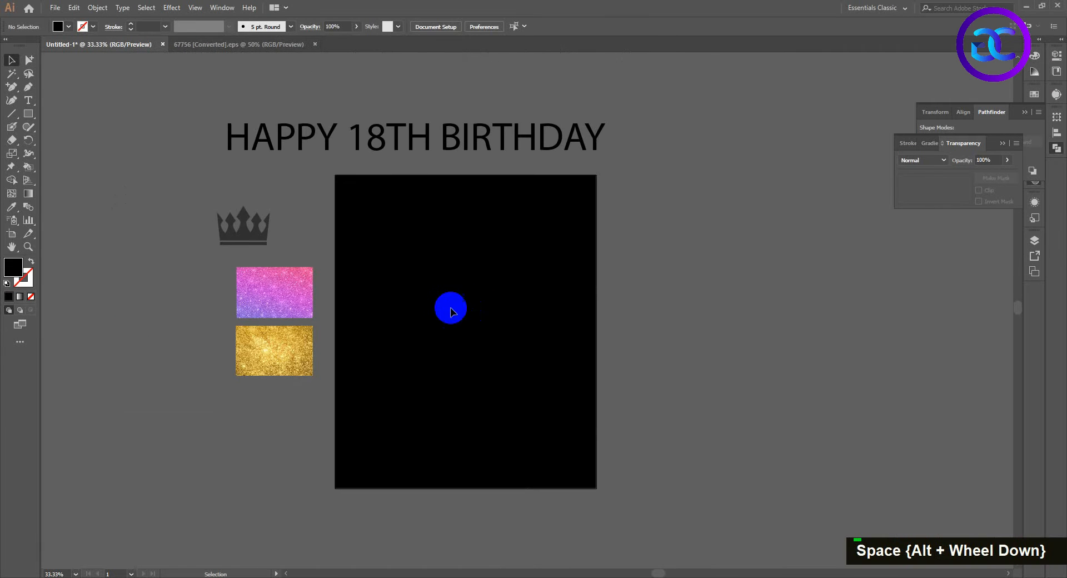
left_click_drag(322, 162, 323, 154)
left_click(358, 190)
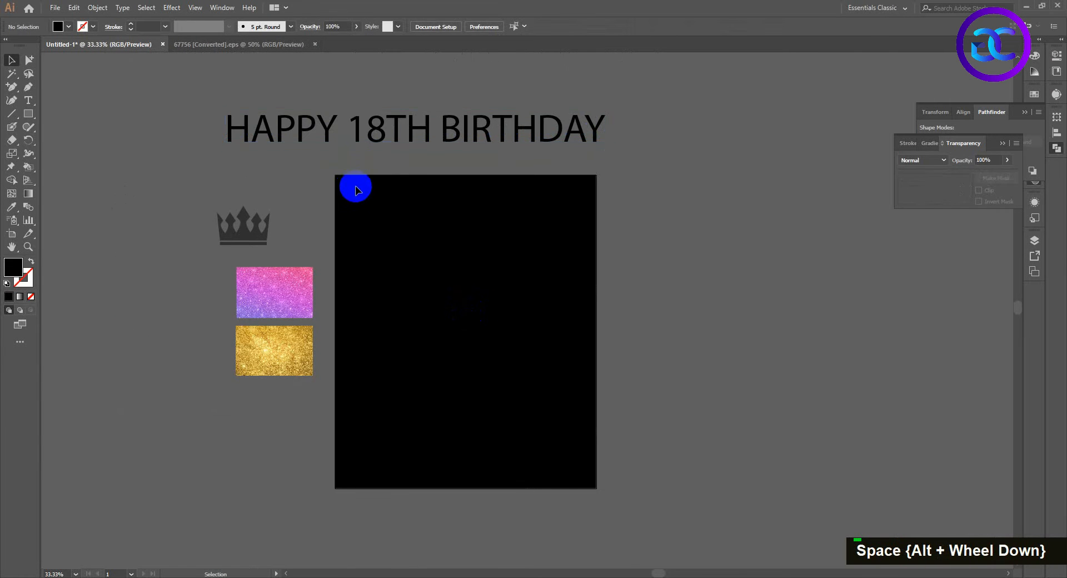
- Copy the word HAPPY from the heading and paste it as separate text onto the black artboard
left_click(29, 103)
left_click_drag(226, 124, 309, 122)
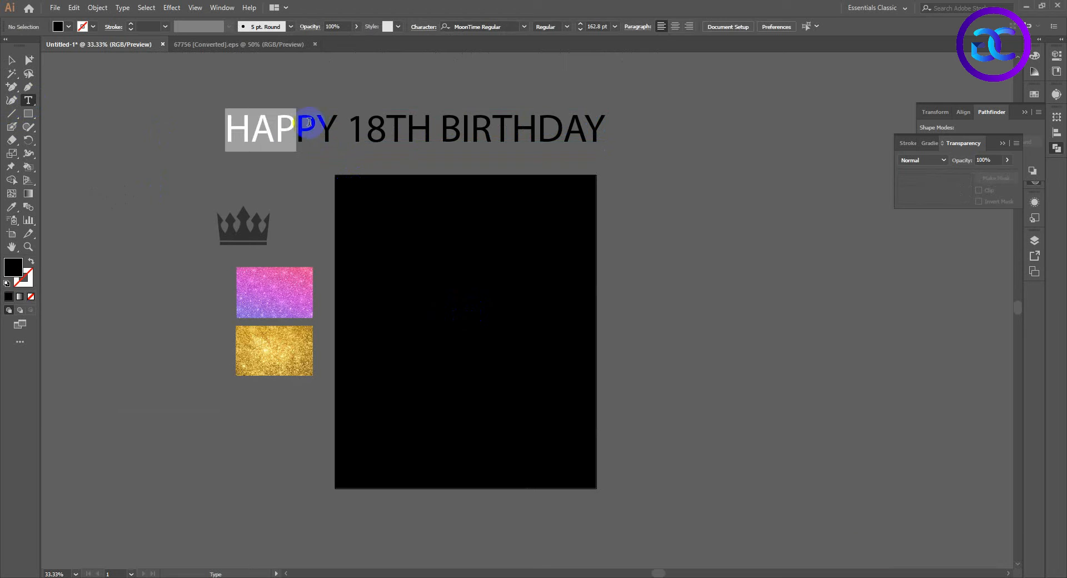
left_click(74, 7)
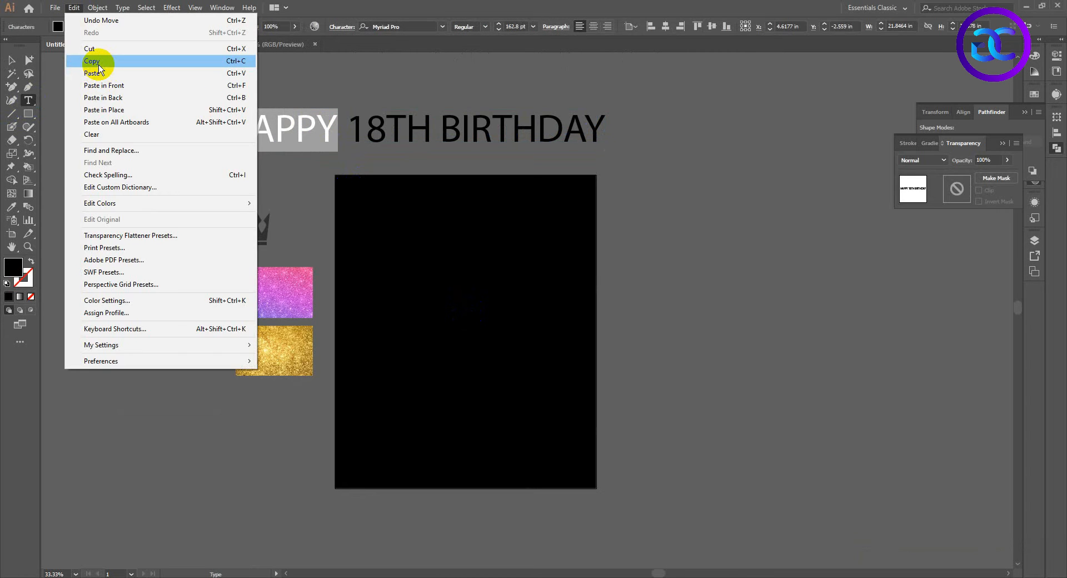
left_click(92, 61)
double_click(383, 296)
left_click(74, 7)
left_click(92, 70)
- Fill the pasted HAPPY text and the full heading with white (ffffff)
left_click(11, 60)
double_click(13, 267)
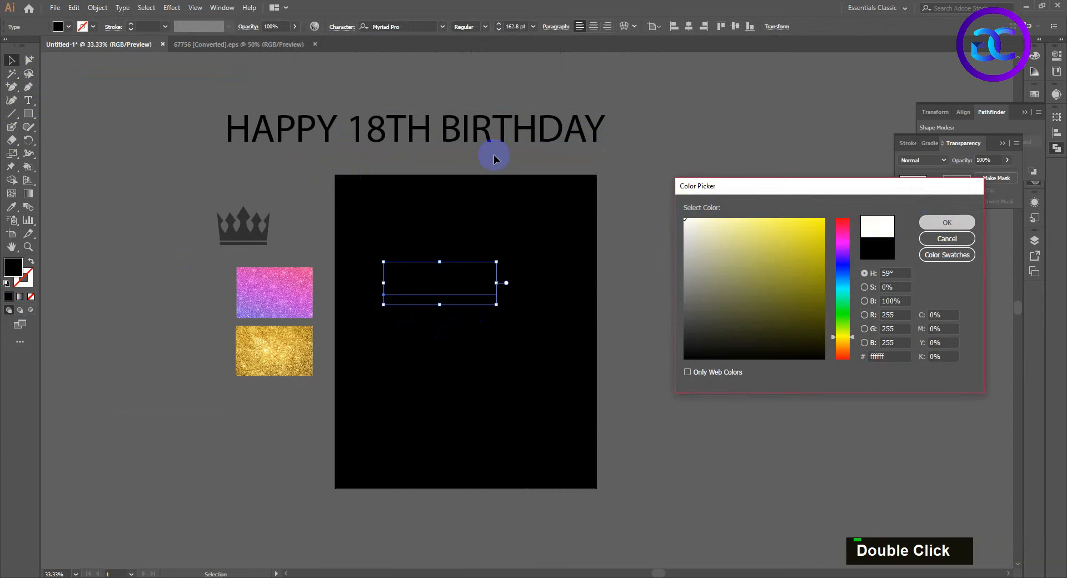
key("Return")
left_click(410, 146)
double_click(13, 267)
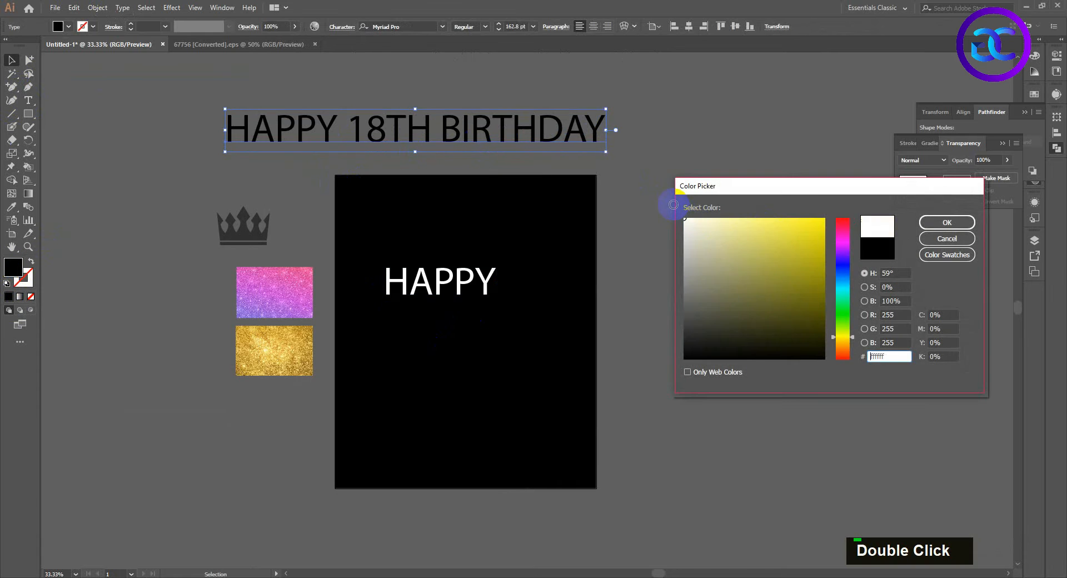
left_click(934, 225)
- Copy 18TH from the heading and paste it as separate text beneath HAPPY on the artboard
left_click(30, 104)
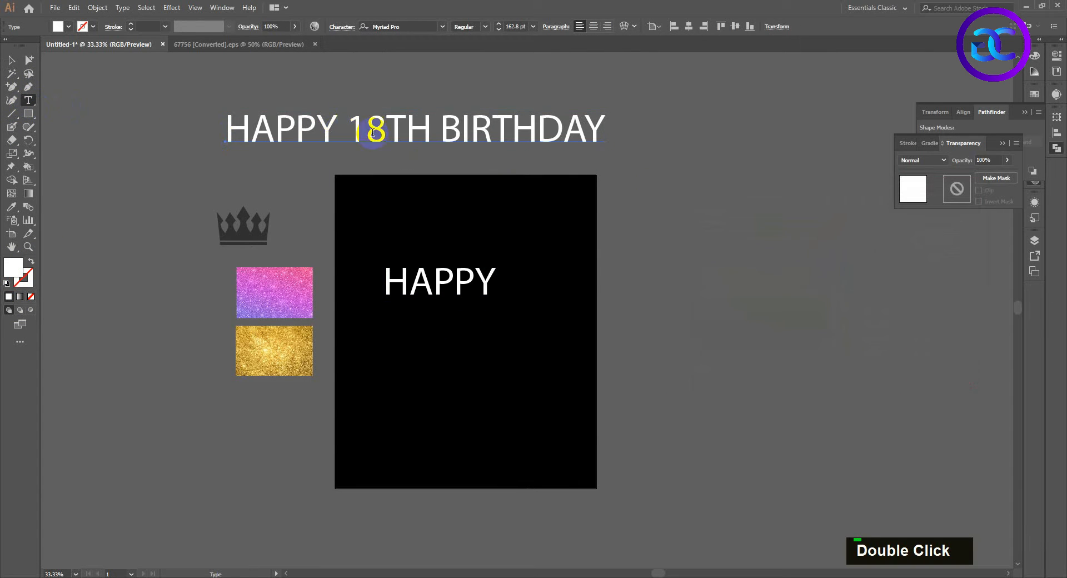
left_click_drag(350, 131, 430, 130)
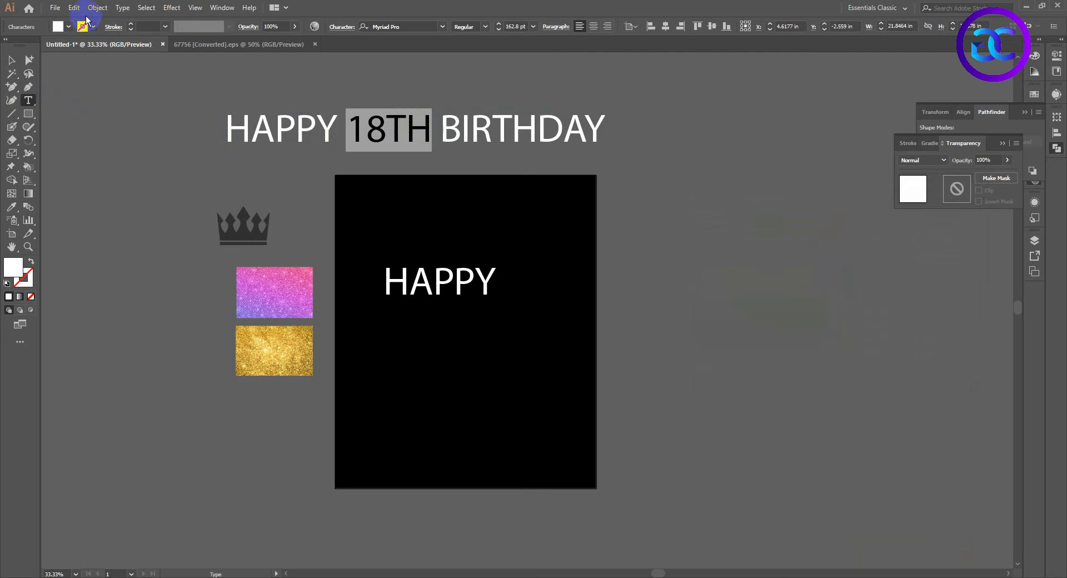
left_click(74, 8)
left_click(89, 61)
double_click(403, 333)
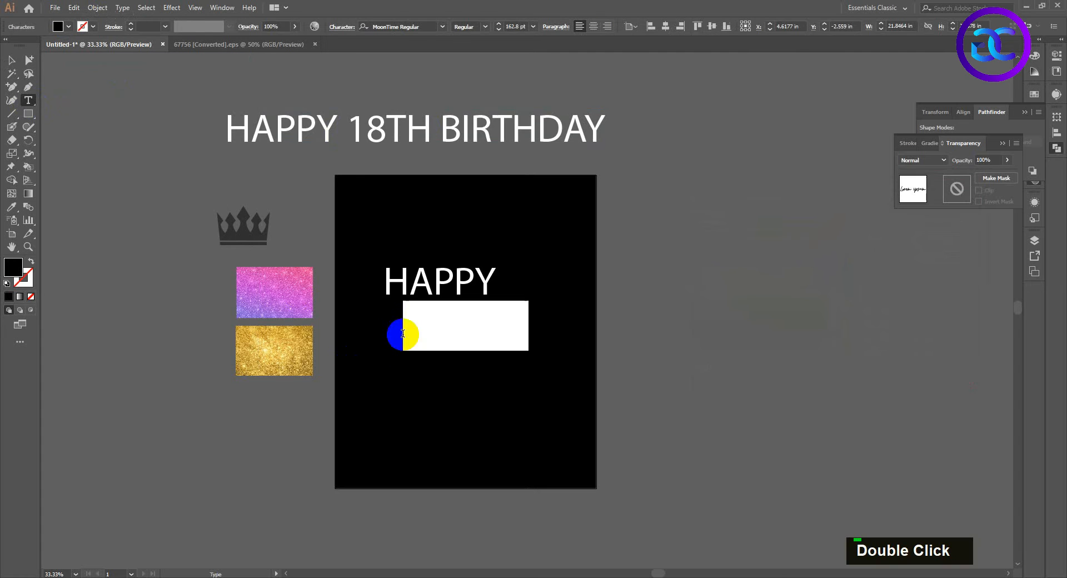
left_click(74, 8)
left_click(91, 70)
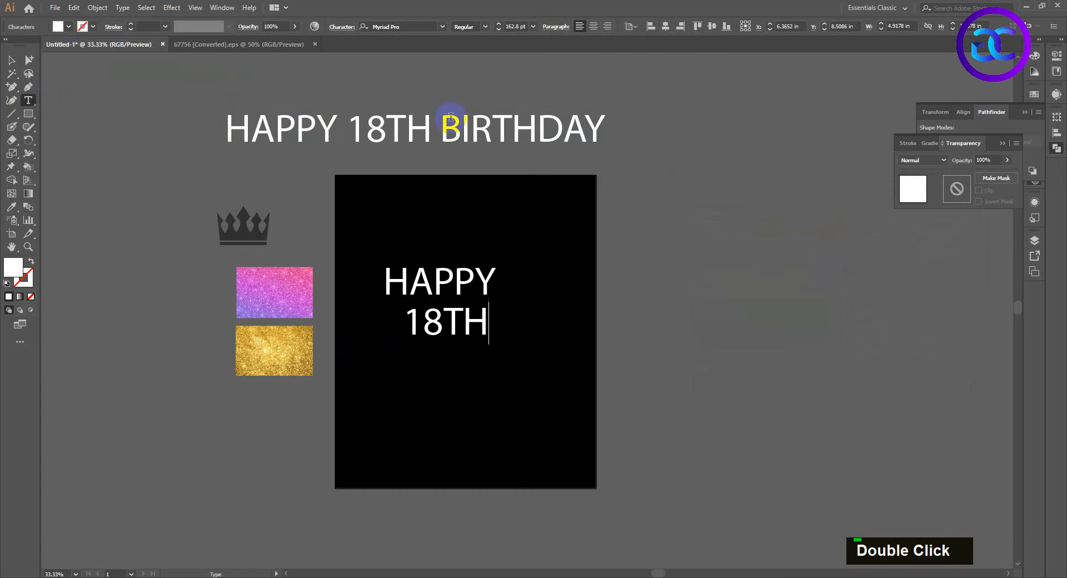
- Copy BIRTHDAY from the heading and paste it as separate text on the lower part of the artboard text
left_click_drag(444, 126, 593, 119)
left_click(74, 8)
left_click(89, 62)
double_click(429, 353)
left_click(74, 8)
left_click(90, 71)
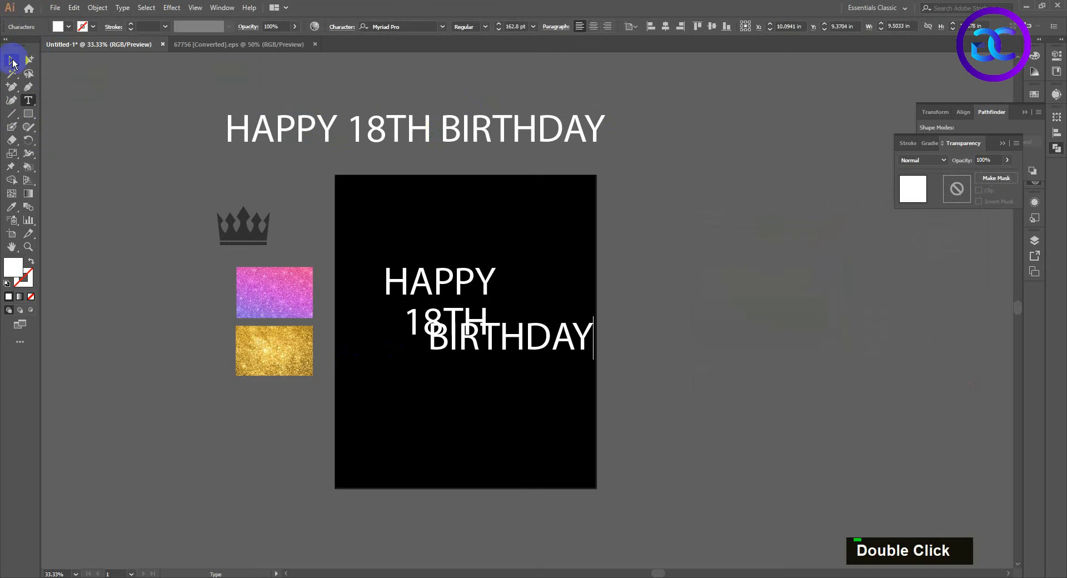
- Space the pasted words apart so that 18TH sits below HAPPY and BIRTHDAY sits below 18TH
left_click(12, 61)
left_click_drag(502, 335, 481, 388)
left_click_drag(451, 333, 453, 335)
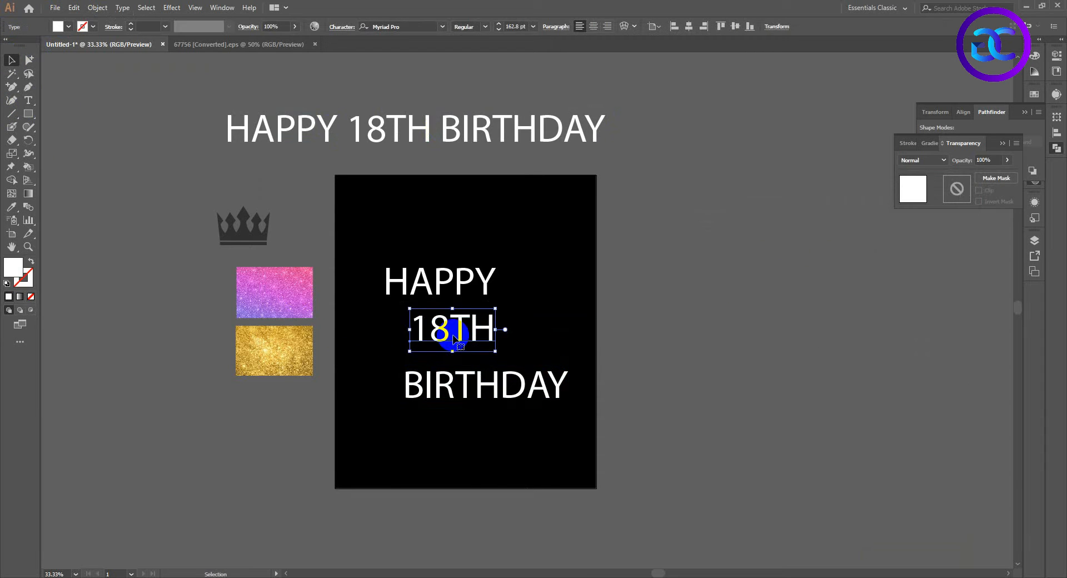
key("ctrl")
left_click(489, 443)
key("space")
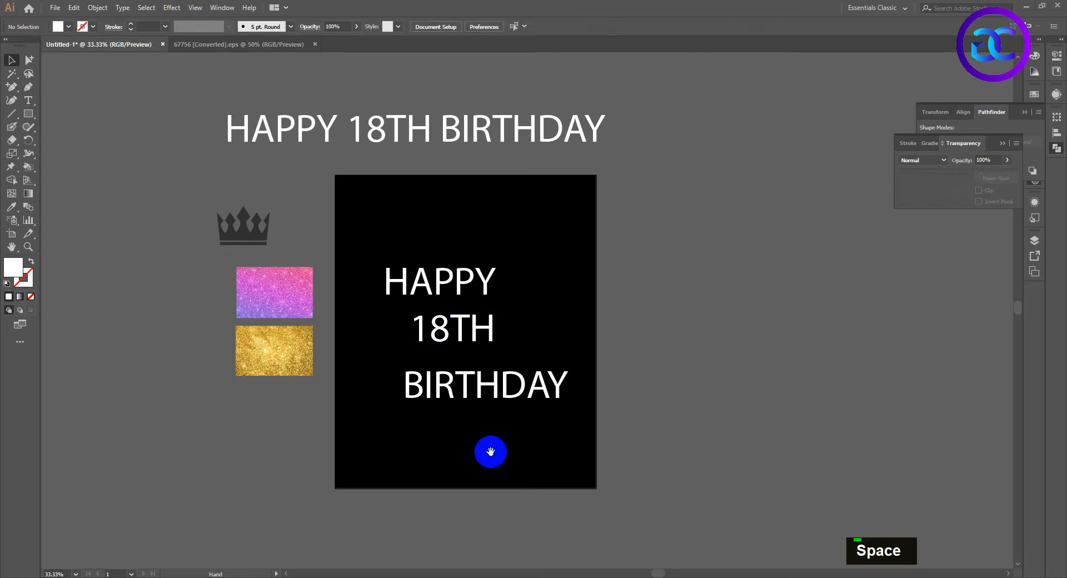
- Set the font of the separate HAPPY and BIRTHDAY texts to Advantage
left_click(476, 278)
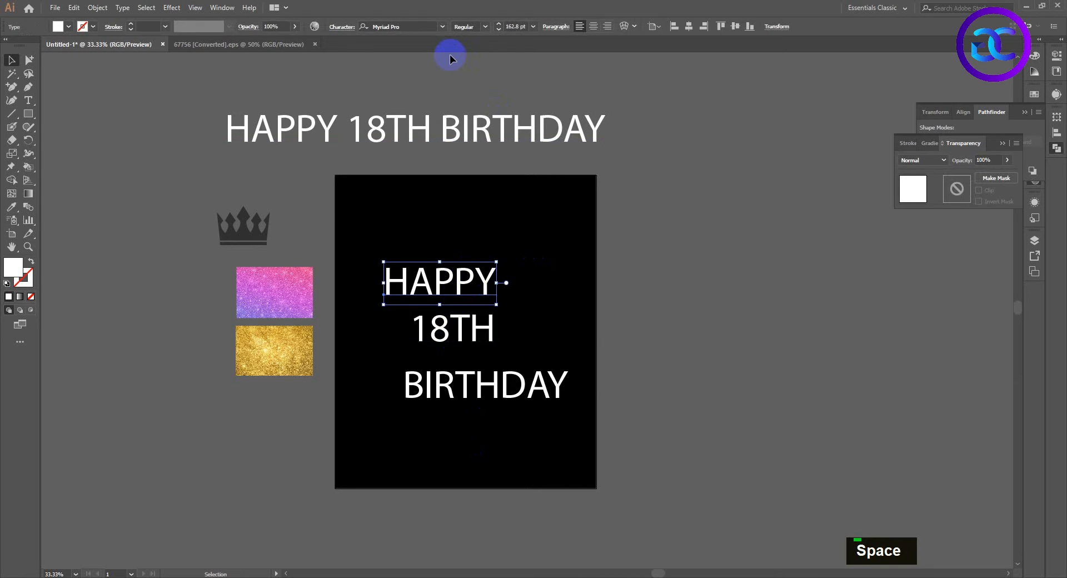
left_click(443, 27)
left_click(460, 98)
left_click(453, 329)
left_click(469, 378)
left_click(443, 27)
left_click(445, 81)
- Convert HAPPY and BIRTHDAY to outlines, and move 18TH off the artboard to its right
left_click(482, 275, "shift")
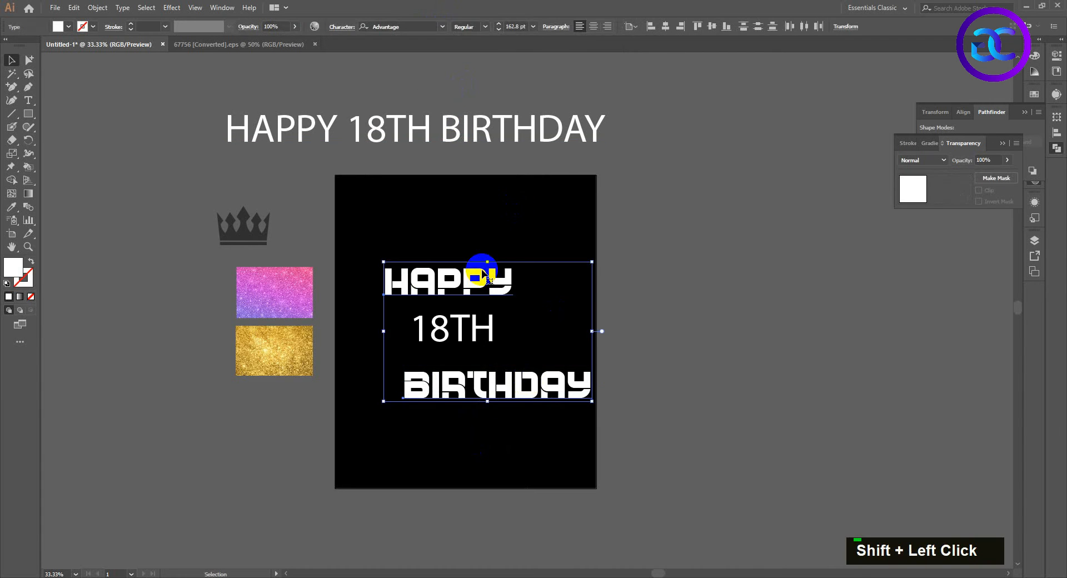
right_click(472, 256)
left_click(544, 347)
double_click(663, 341)
left_click_drag(468, 332, 794, 309)
- Move the outlined BIRTHDAY up beneath HAPPY and align both words along their left edges
scroll(478, 306, "up", 1)
left_click(483, 273)
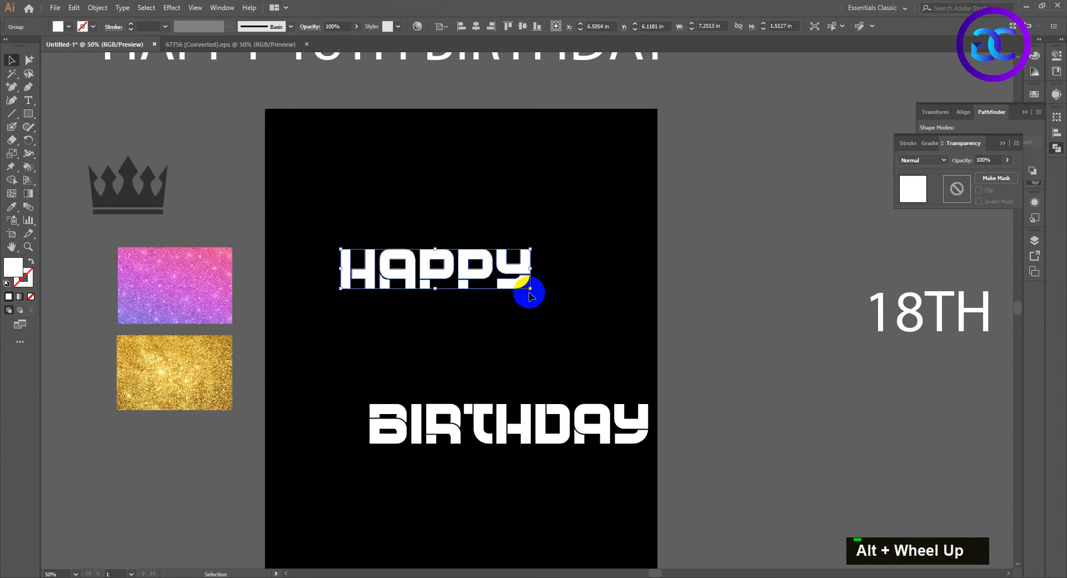
left_click_drag(552, 402, 523, 317)
left_click(474, 278, "shift")
left_click(463, 27)
left_click(551, 311)
- Enlarge HAPPY to match the width of BIRTHDAY, and nudge BIRTHDAY down to leave a gap between them
left_click(553, 272)
left_click_drag(556, 293, 619, 307)
left_click(608, 341)
key("Down")
key("Down")
key("Down")
key("Down")
key("Down")
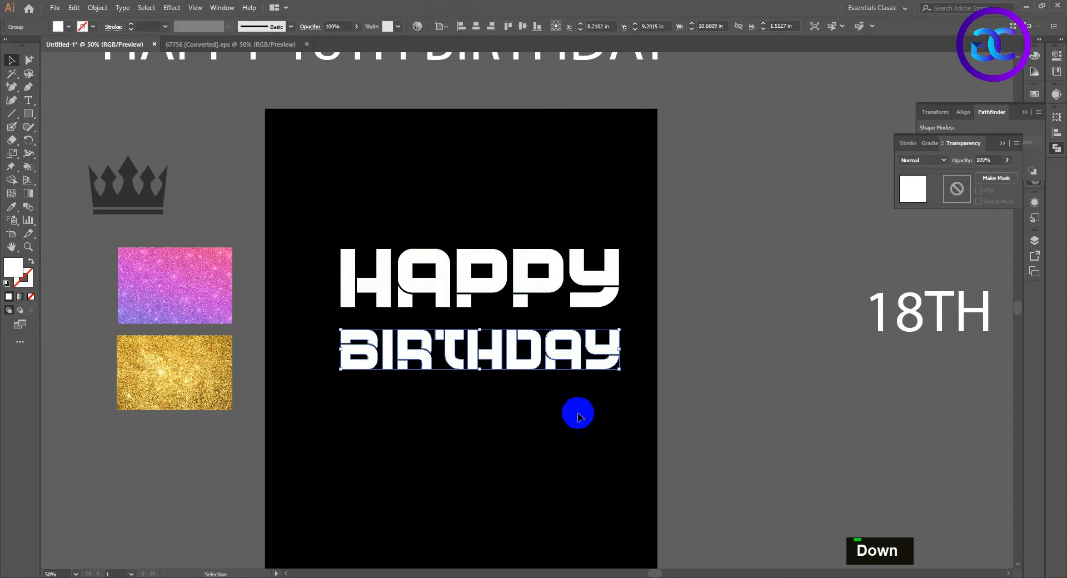
- Group HAPPY and BIRTHDAY and center the group horizontally and vertically on the artboard
left_click(436, 295, "shift")
right_click(462, 278)
left_click(488, 344)
left_click(476, 26)
left_click(522, 26)
double_click(594, 307)
left_click(594, 307)
- Enlarge the HAPPY BIRTHDAY group slightly from its center, keeping its proportions, and ungroup it
scroll(615, 269, "down", 1)
left_click_drag(601, 257, 606, 253, "alt+shift")
left_click(643, 269)
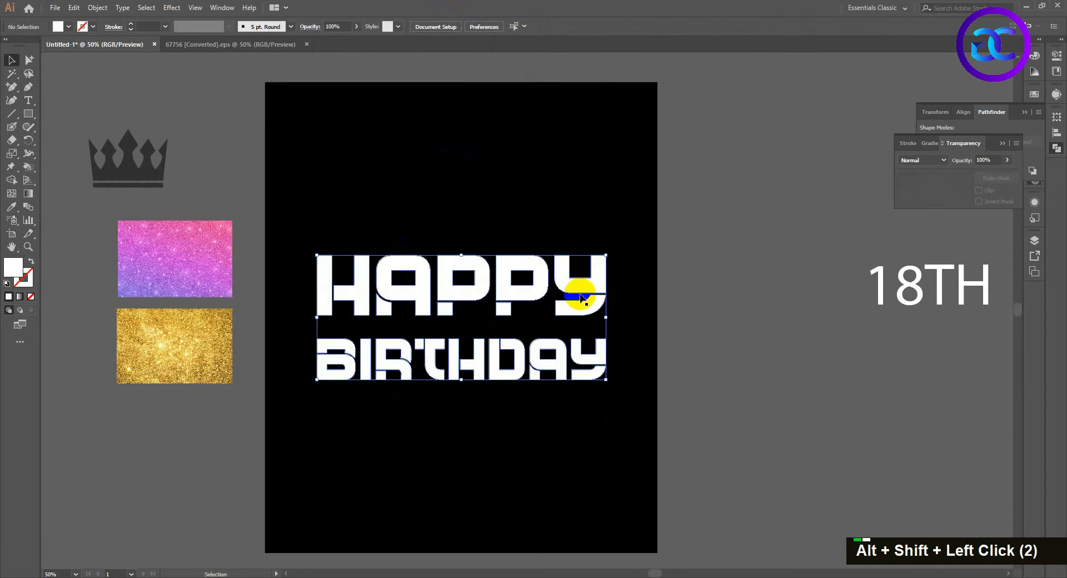
right_click(569, 284)
left_click(600, 376)
left_click(765, 340)
- Duplicate the pink glitter image and scale the copy to about 11.89 × 7.93 in behind both words
key("space")
mouse_move(551, 229)
left_mouse_down()
mouse_move(570, 222)
mouse_move(563, 229)
left_mouse_up()
left_click(192, 361)
left_click(192, 271)
left_click_drag(193, 271, 665, 459)
left_click_drag(566, 425, 549, 392)
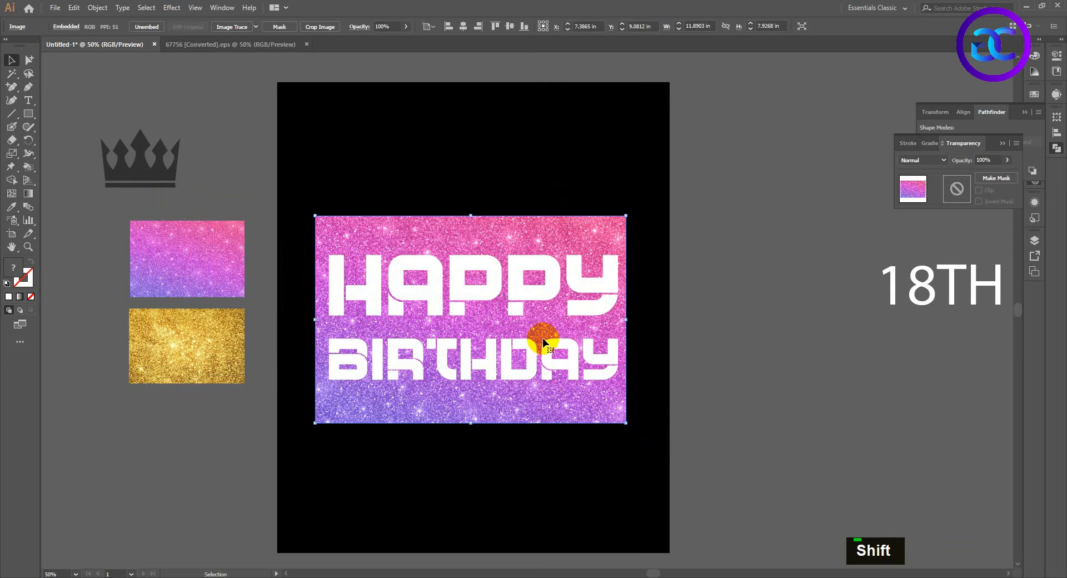
- Turn HAPPY into a compound path and use it as a clipping mask for the pink glitter copy
left_click(532, 300)
key("ctrl+8")
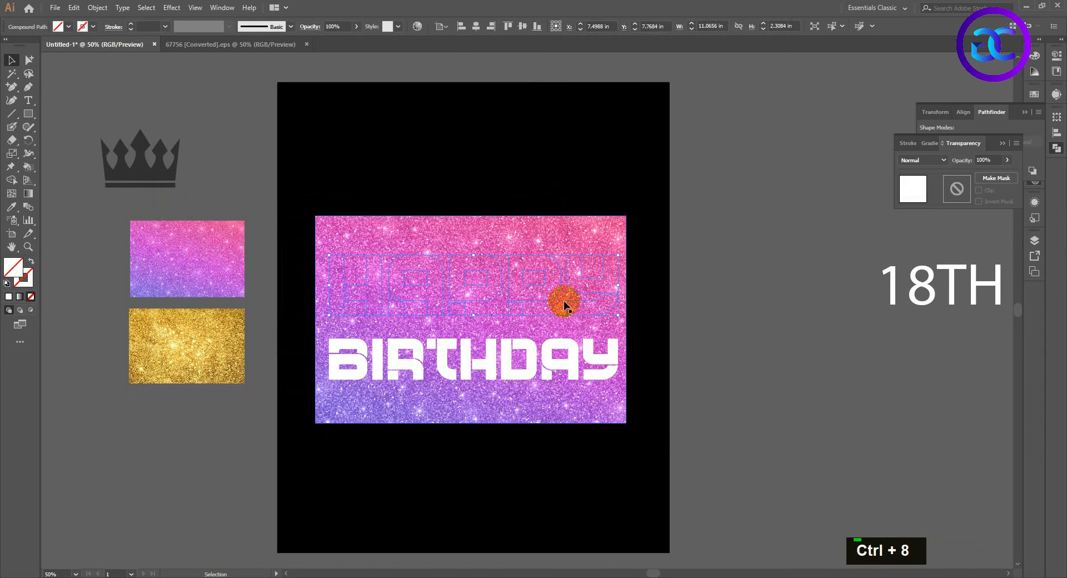
left_click(512, 172)
left_click_drag(477, 173, 556, 291)
right_click(545, 258)
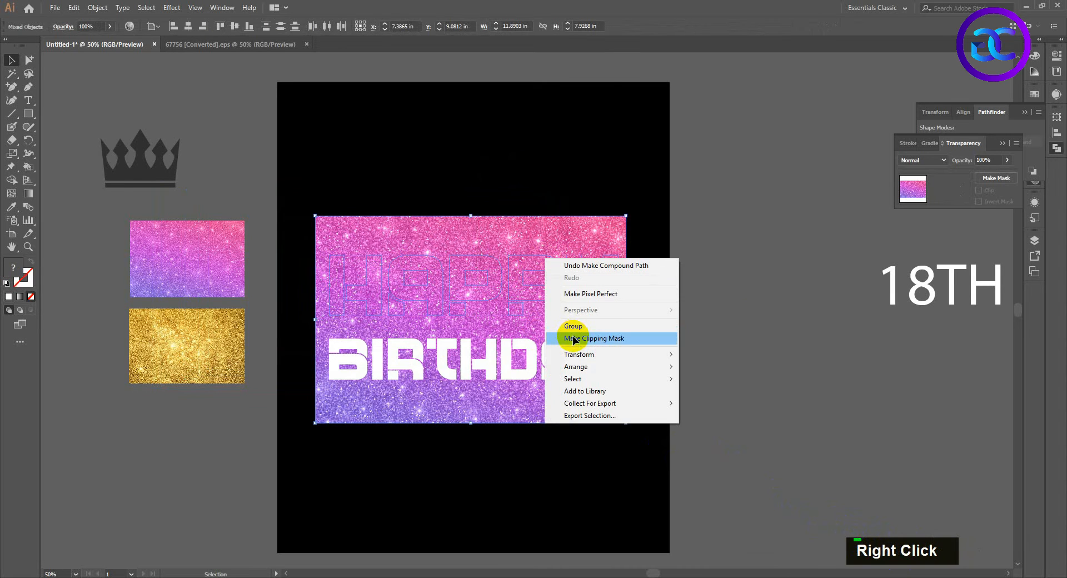
left_click(574, 340)
- Duplicate the gold glitter image over the start of BIRTHDAY and bring the copy to the front
left_click_drag(173, 366, 365, 388)
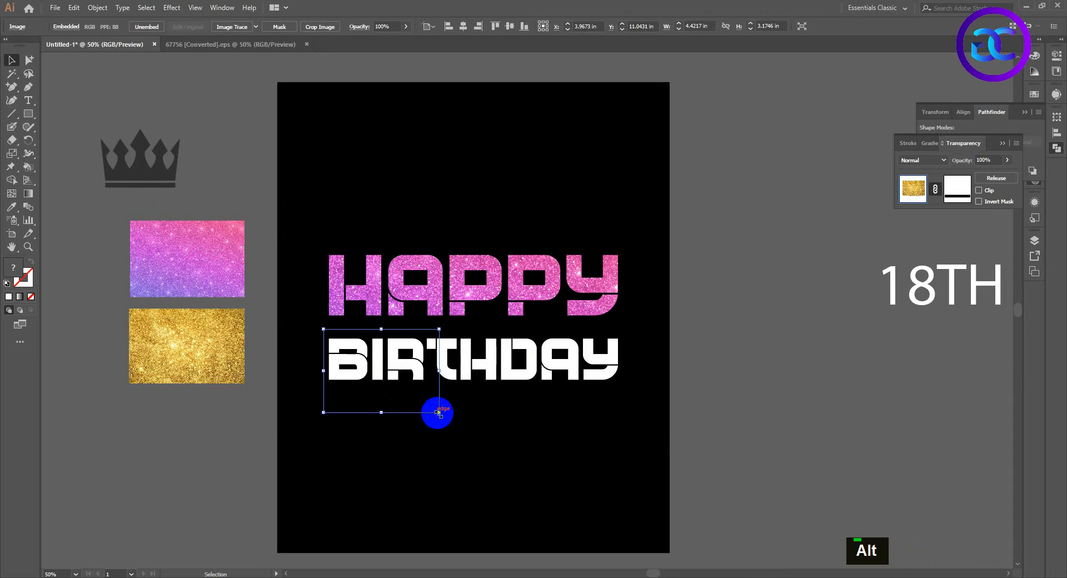
right_click(400, 369)
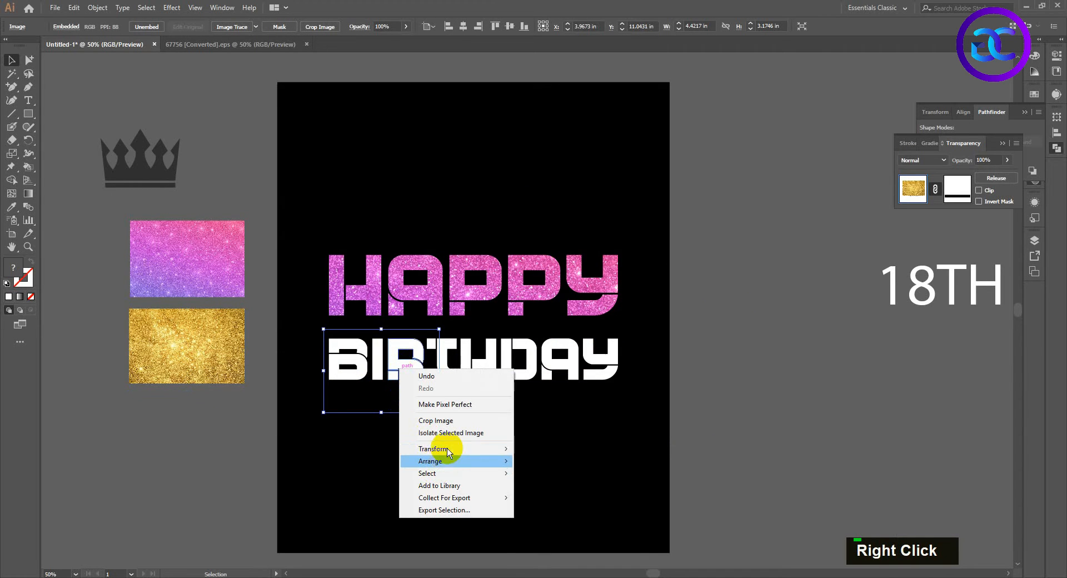
mouse_move(440, 461)
left_click(556, 461)
double_click(401, 405)
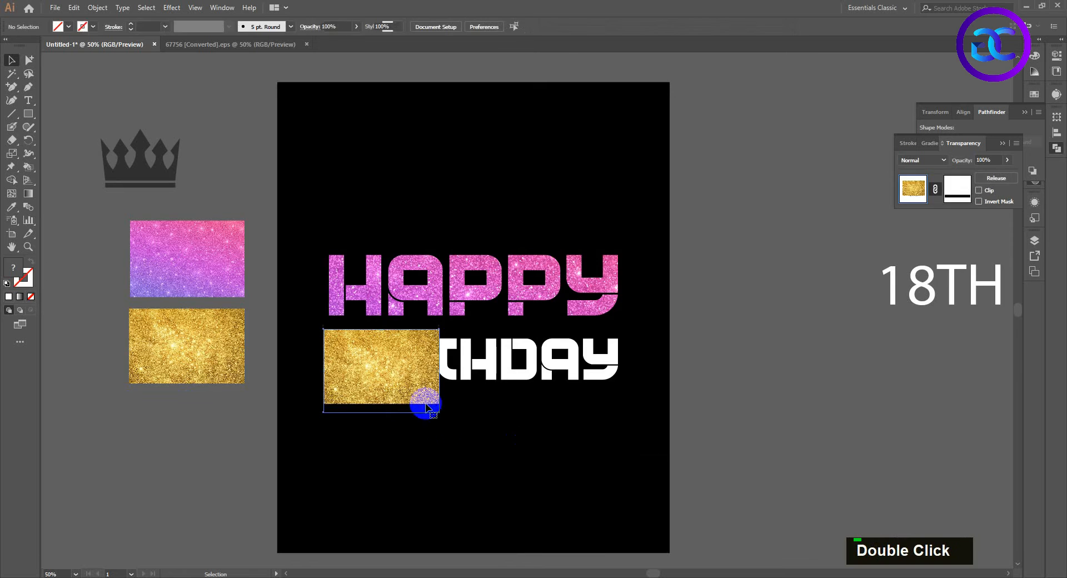
- Enlarge the gold glitter copy to cover all of BIRTHDAY, and bring the lettering in front of it
left_click_drag(438, 412, 722, 543)
left_click_drag(597, 492, 577, 459)
left_click(617, 367)
right_click(618, 368)
mouse_move(717, 488)
left_click(764, 489)
mouse_move(552, 436)
left_mouse_down()
mouse_move(572, 436)
mouse_move(568, 422)
left_mouse_up()
- Turn BIRTHDAY into a compound path and clip the gold glitter copy to its letters
left_click(581, 360)
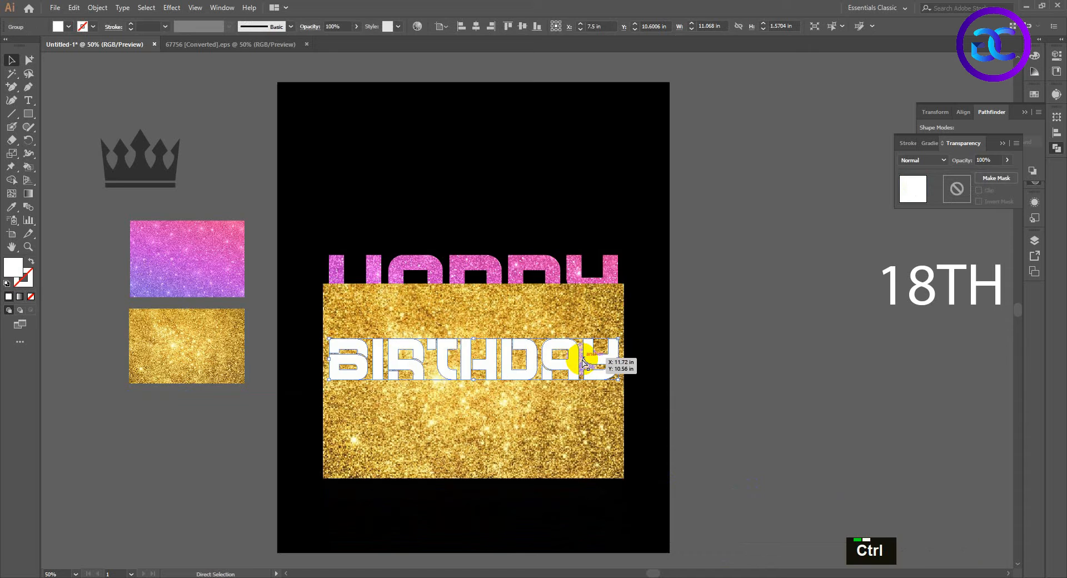
key("ctrl+8")
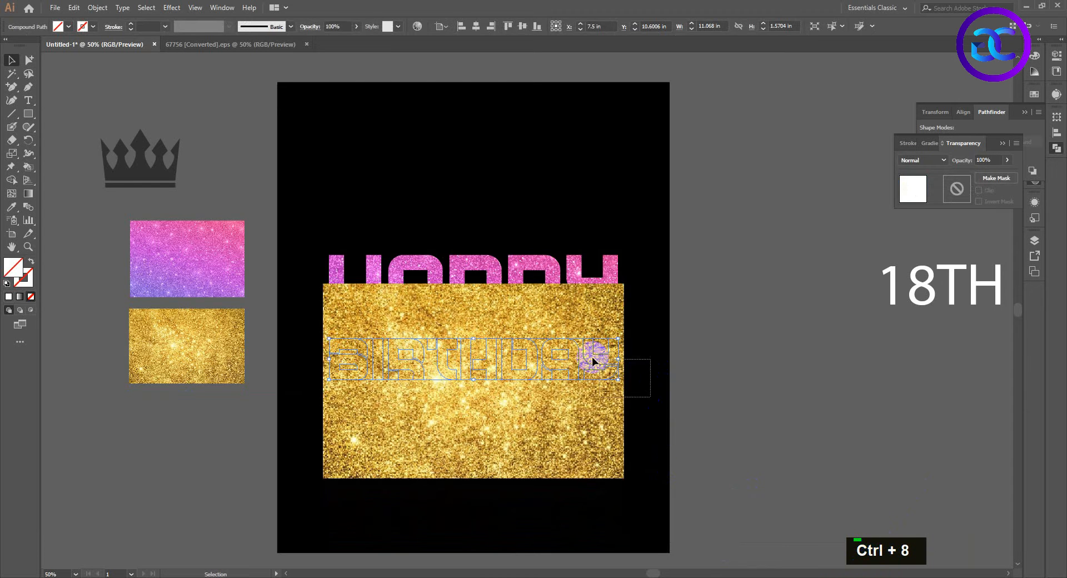
left_click_drag(599, 362, 587, 359)
right_click(587, 358)
left_click(625, 436)
left_click(520, 405)
- Nudge the gold BIRTHDAY lettering slightly up toward HAPPY
left_click_drag(515, 366, 523, 371)
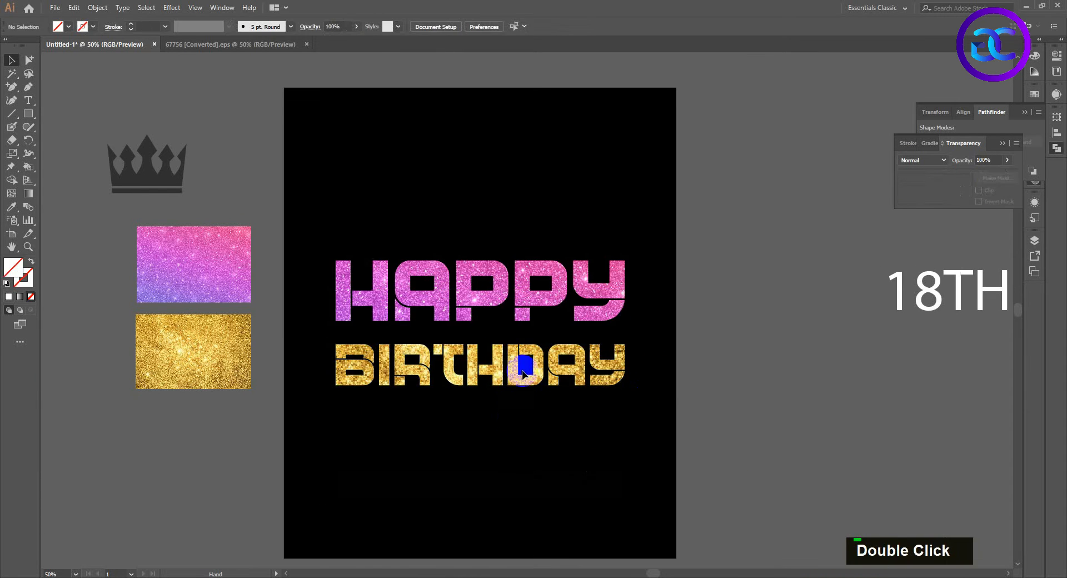
scroll(522, 374, "up", 1)
left_click(507, 383)
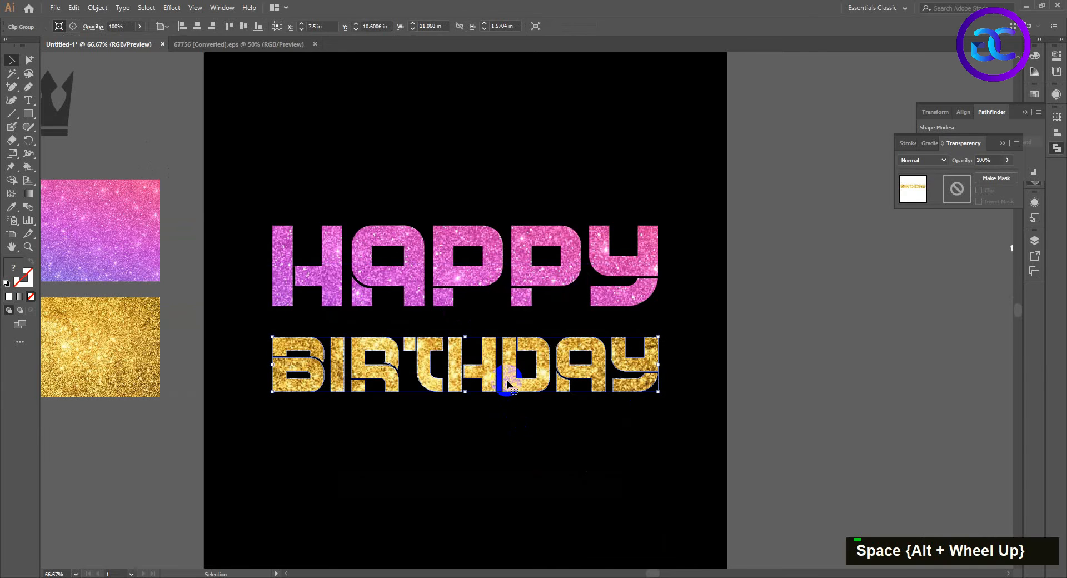
key("Up")
key("Up")
left_click(507, 457)
scroll(512, 418, "down", 1)
left_click_drag(508, 446, 502, 431)
- Move the 18TH text onto the artboard below BIRTHDAY and set its font to MoonTime Regular
left_click_drag(931, 303, 437, 449)
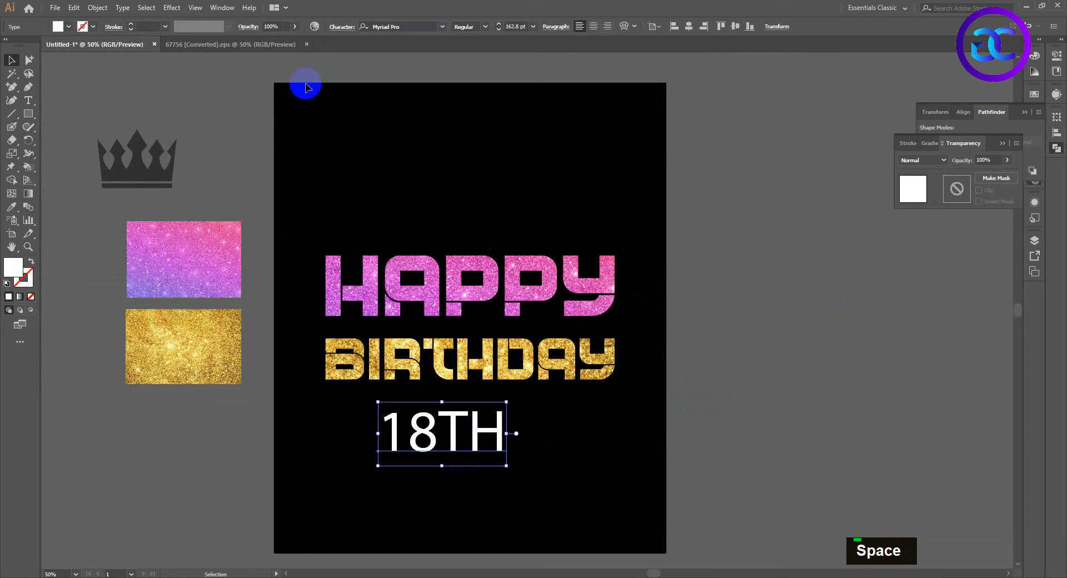
left_click(442, 29)
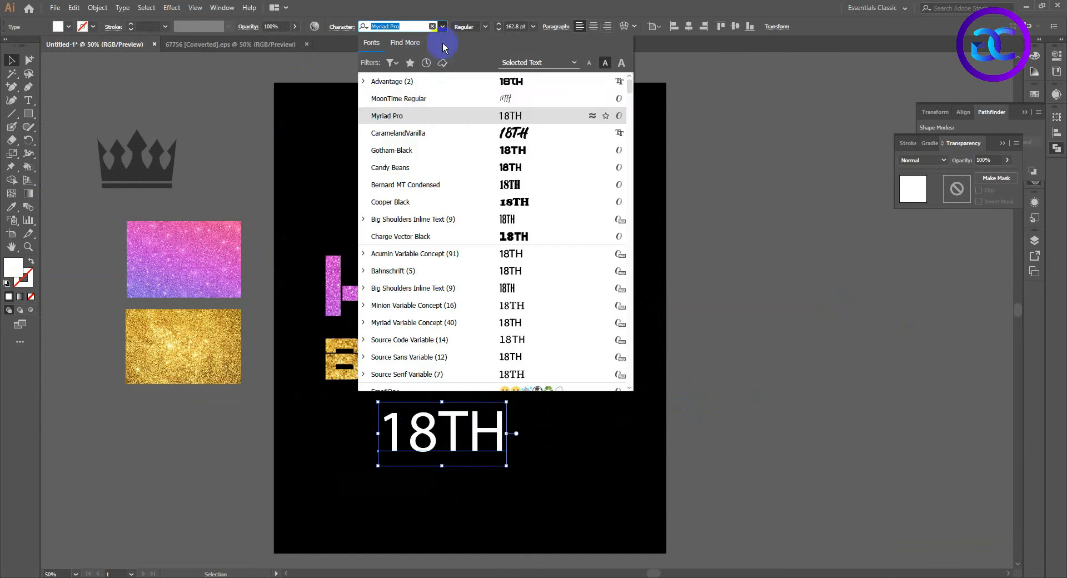
left_click(452, 95)
scroll(409, 408, "down", 1)
scroll(410, 408, "up", 1, "alt")
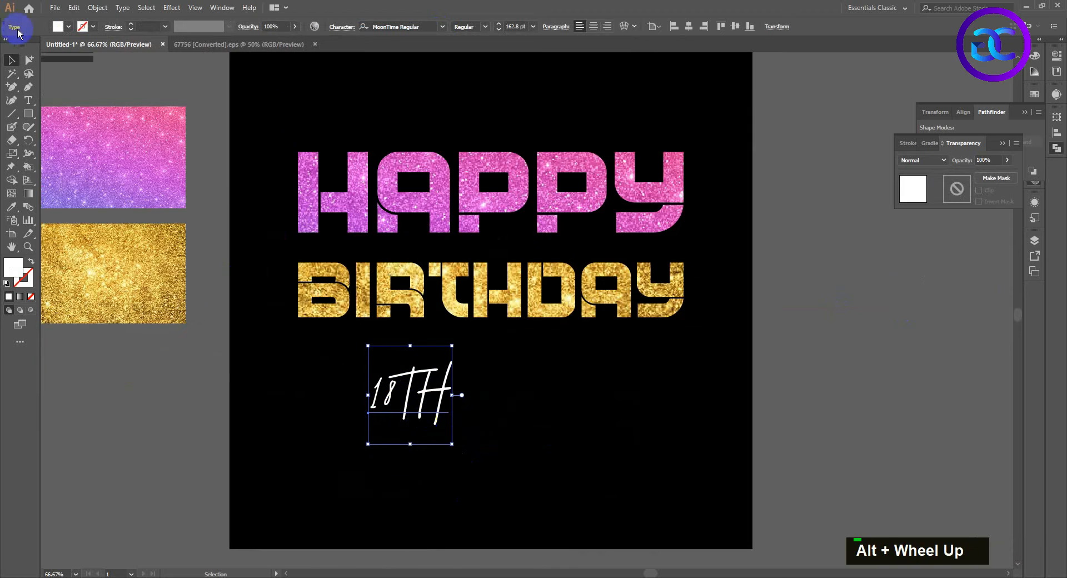
- Replace the uppercase TH in the 18TH text with lowercase "th"
left_click(28, 100)
left_click_drag(404, 396, 452, 393)
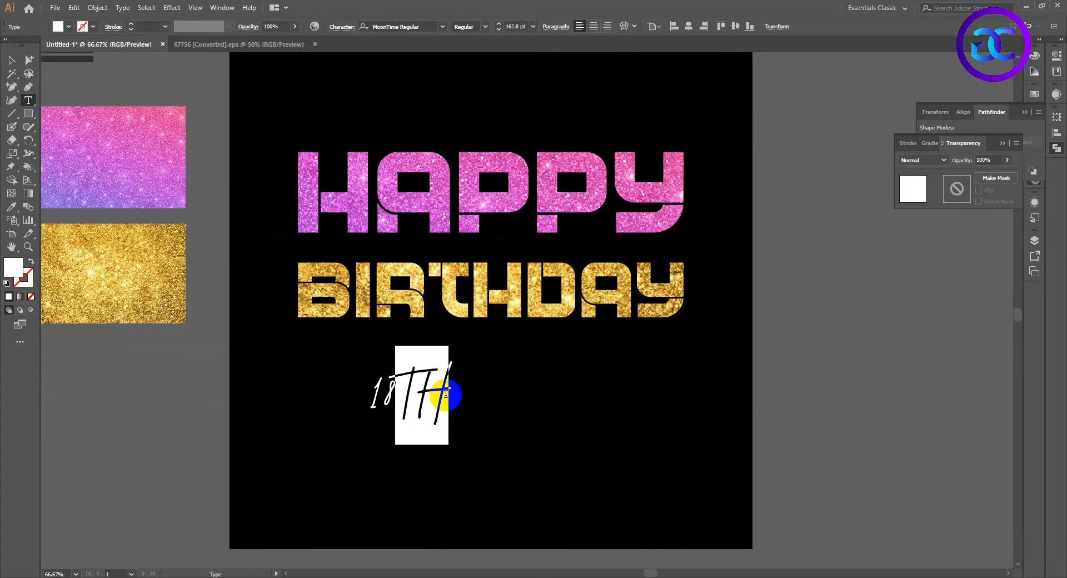
type("th")
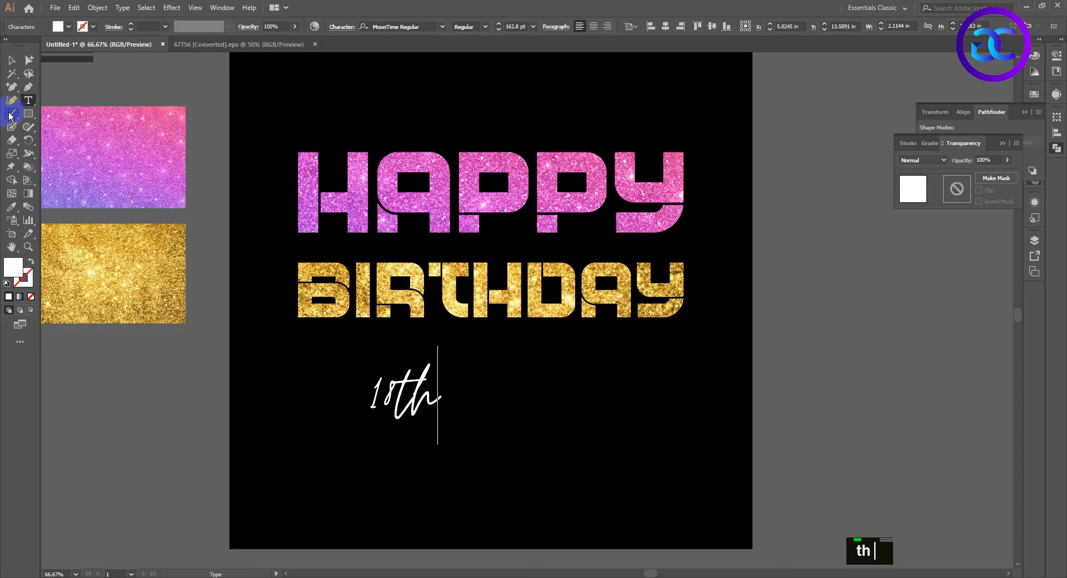
- Convert the 18th script text to outlines
left_click(12, 67)
double_click(417, 389)
right_click(421, 395)
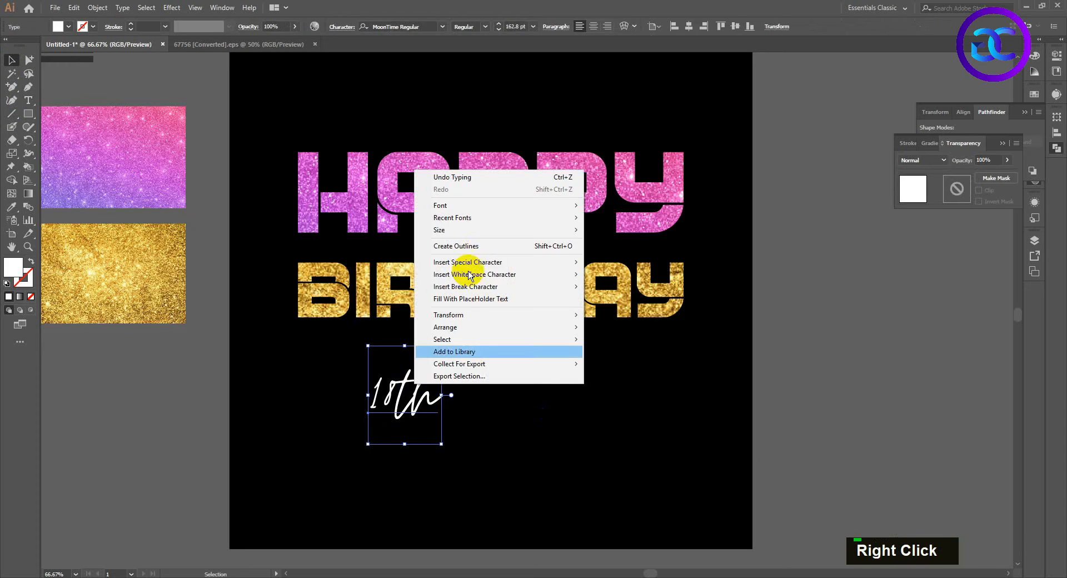
left_click(467, 245)
double_click(431, 398)
- Move the outlined 18th over the lower middle of HAPPY and bring it to the front
left_click_drag(426, 411, 476, 239)
right_click(483, 238)
mouse_move(519, 352)
left_click(672, 353)
double_click(483, 245)
left_click(488, 231)
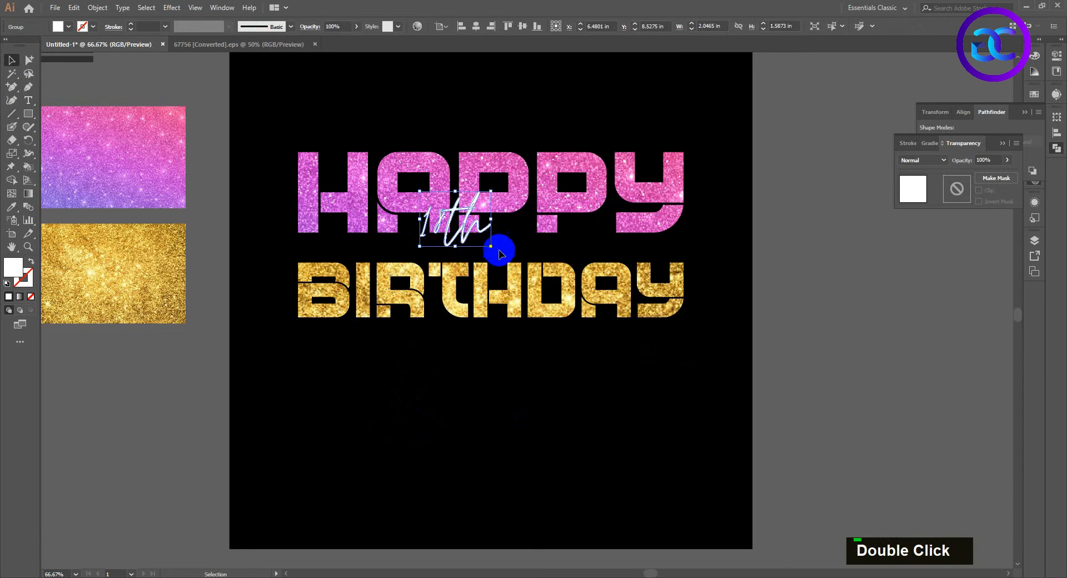
- Enlarge the outlined 18th to about 6.21 × 4.82 in and group the HAPPY and BIRTHDAY lettering together
left_click_drag(491, 247, 564, 322)
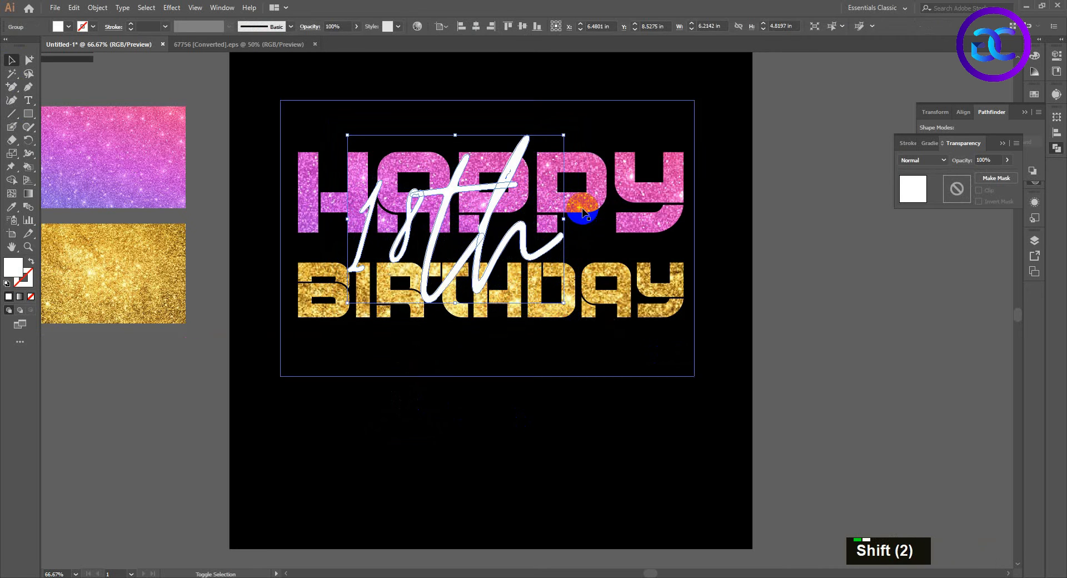
left_click(583, 210)
left_click(619, 278, "shift")
right_click(620, 279)
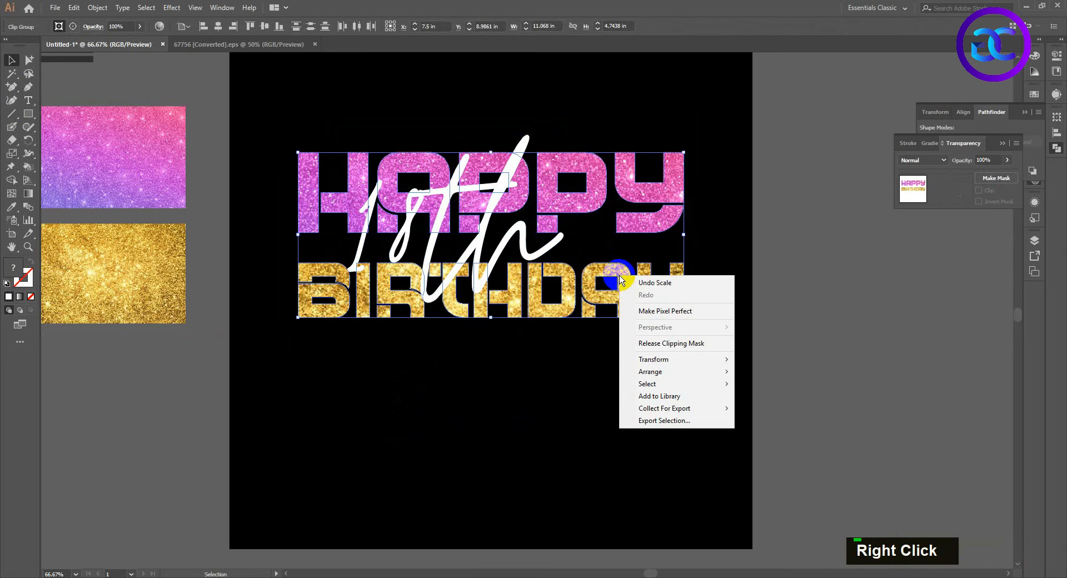
right_click(605, 268)
left_click(98, 8)
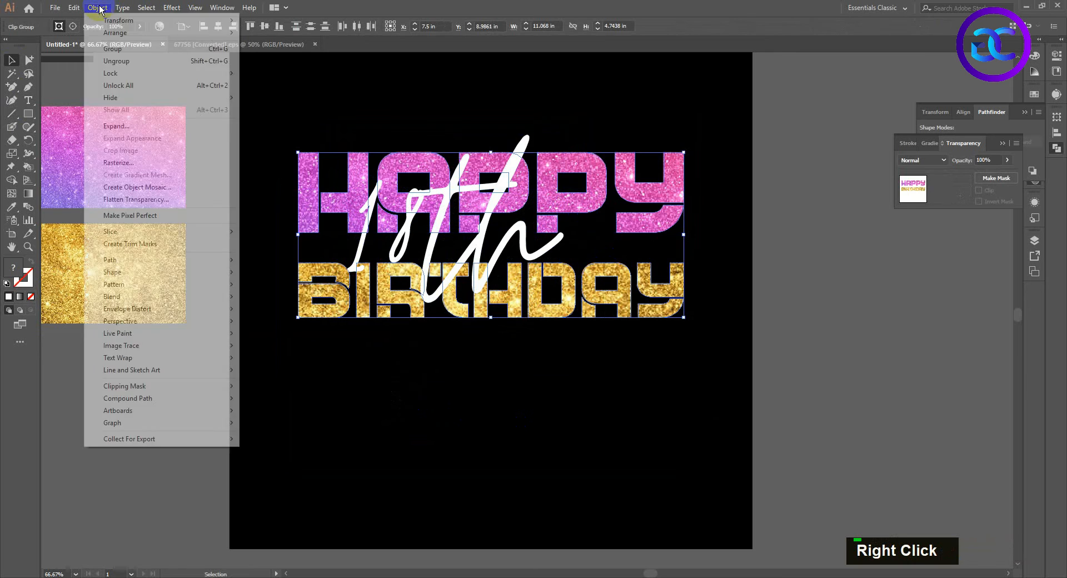
left_click(105, 47)
left_click(461, 412)
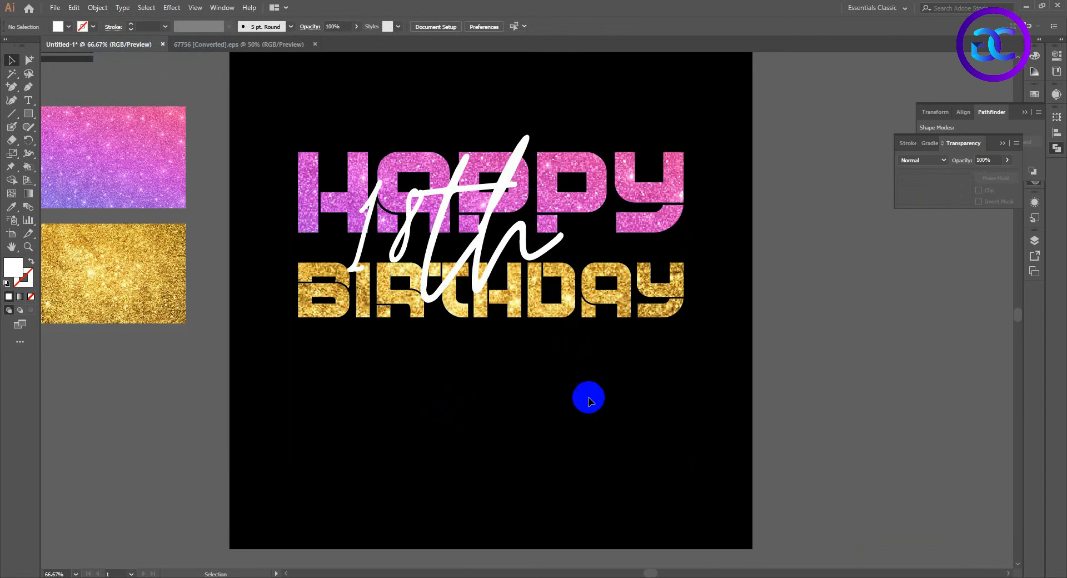
- Center the 18th on the HAPPY BIRTHDAY group and enlarge it to about 6.84 × 5.30 in
left_click_drag(517, 175, 518, 176)
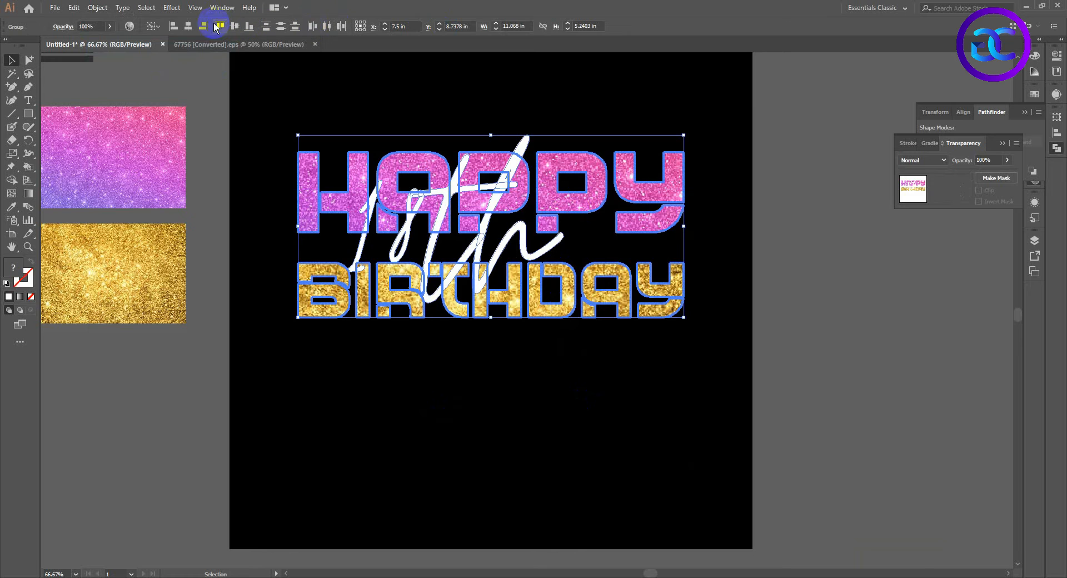
double_click(555, 140)
left_click_drag(590, 105, 549, 364)
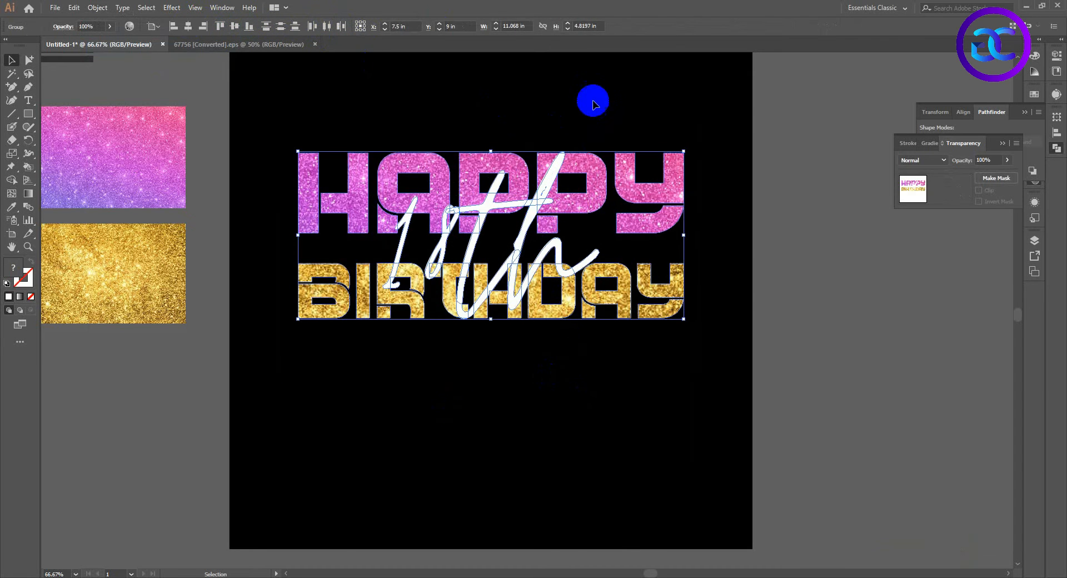
left_click(576, 160)
left_click_drag(599, 151, 615, 143)
left_click(687, 339)
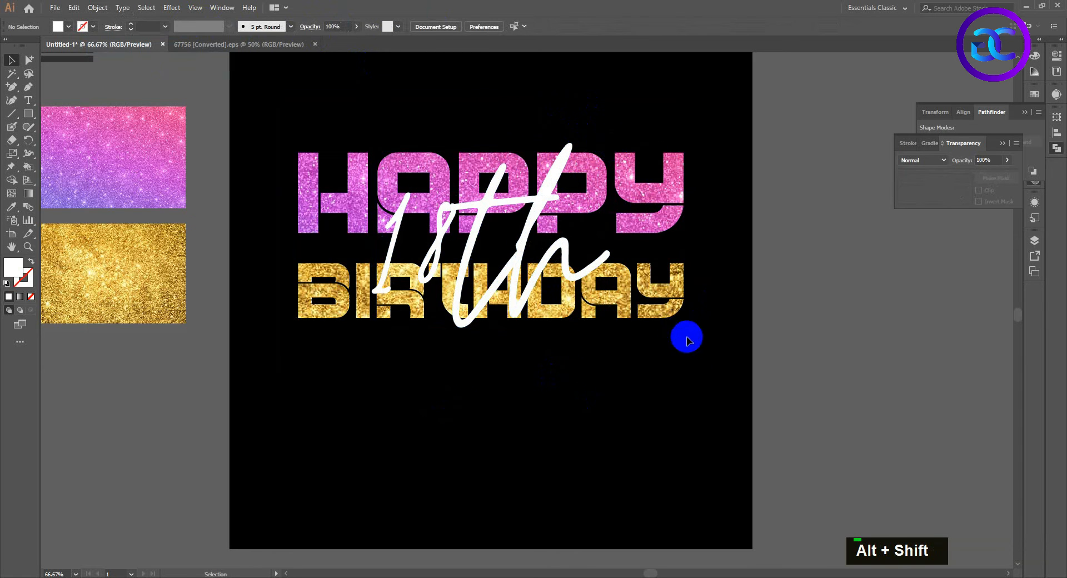
left_click_drag(617, 361, 622, 374)
- Start an Offset Path on the white 18th with Round joins and the preview turned on
left_click(537, 236)
left_click(685, 243)
left_click(537, 248)
scroll(544, 238, "up", 1)
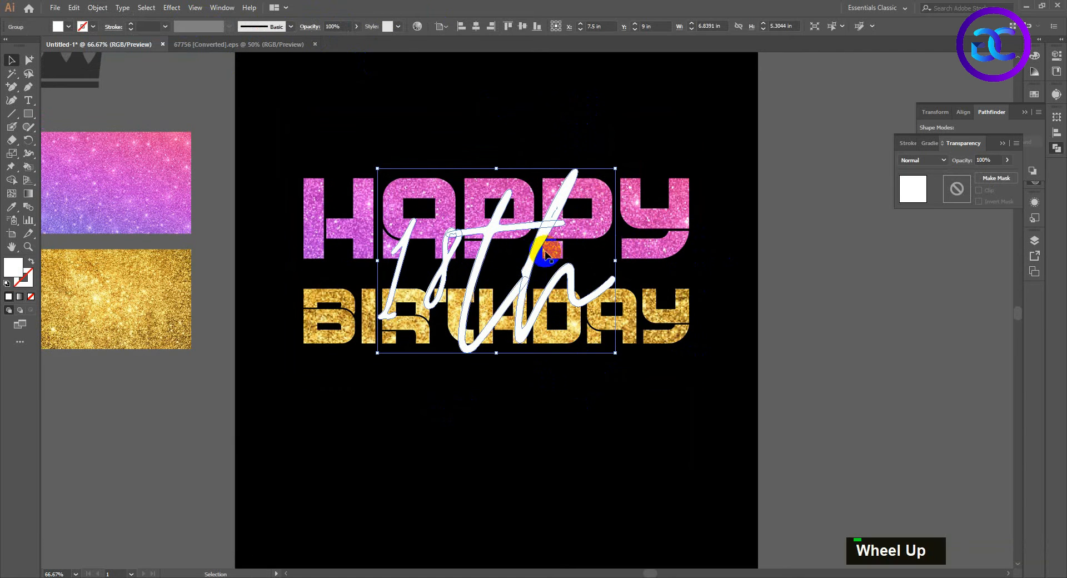
left_click(96, 7)
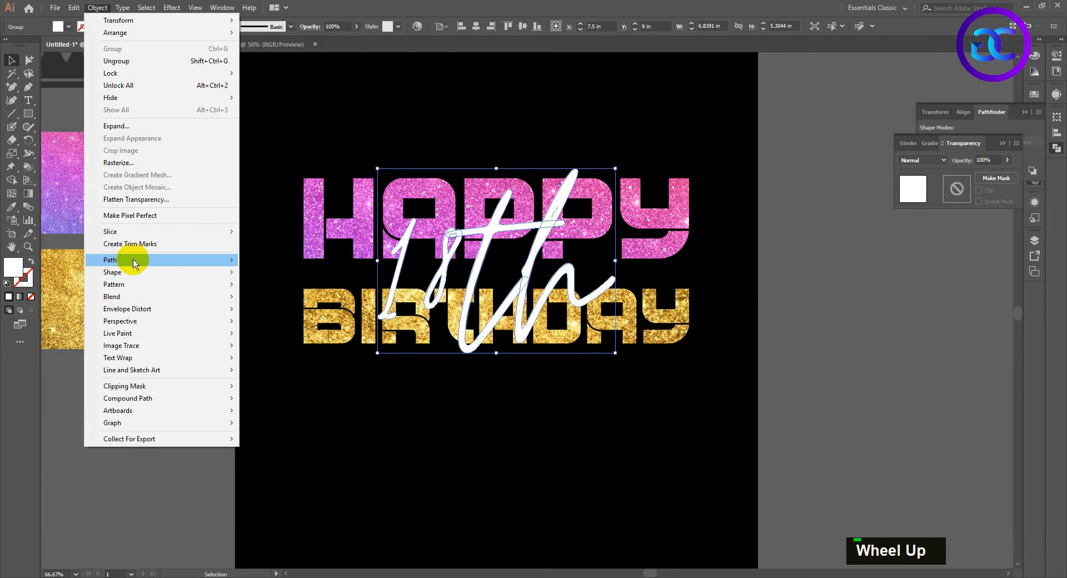
mouse_move(144, 260)
left_click(294, 305)
left_click(782, 211)
left_click(778, 237)
left_click(726, 253)
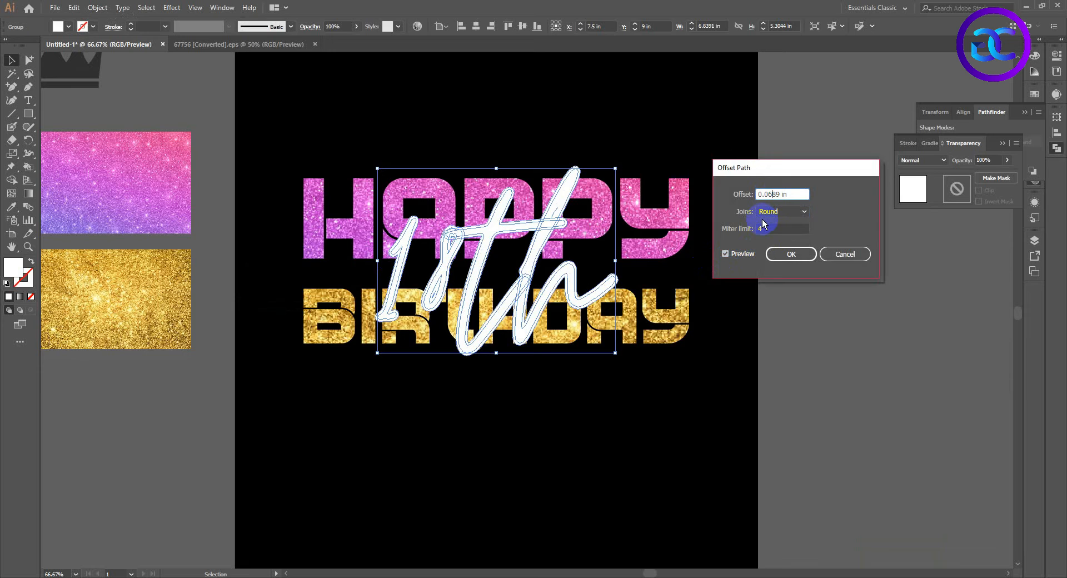
- Set the offset distance to 0.0789 in and create the offset outline around the 18th
key("BackSpace")
type("8")
double_click(742, 254)
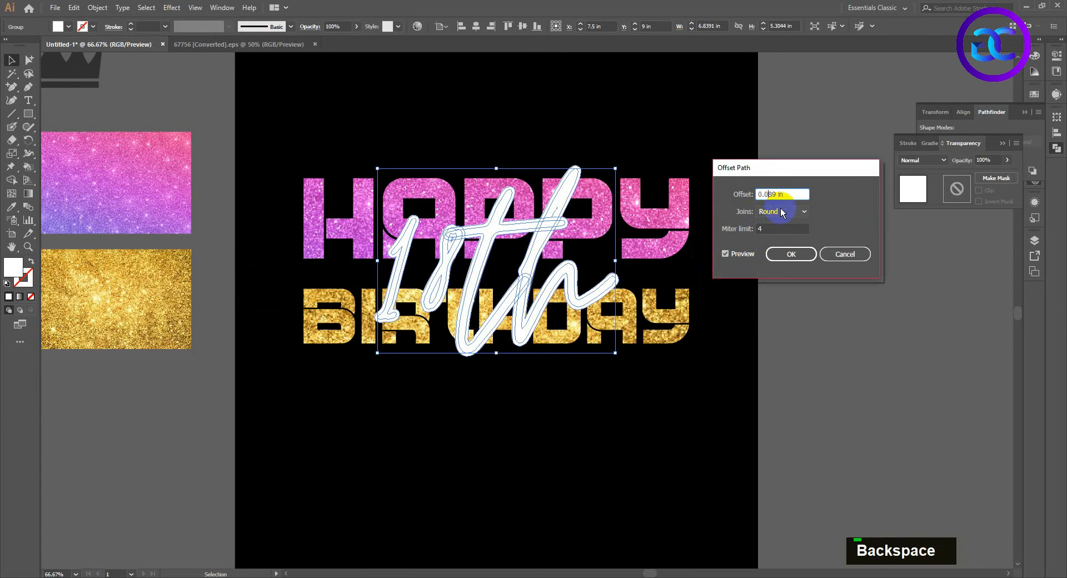
type("7")
double_click(742, 253)
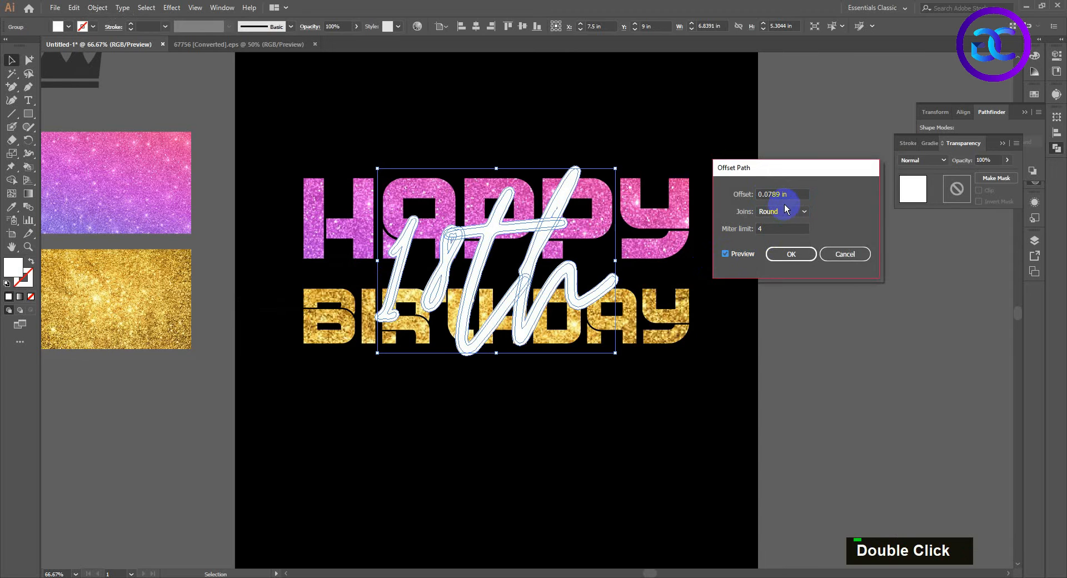
left_click(777, 239)
left_click(785, 254)
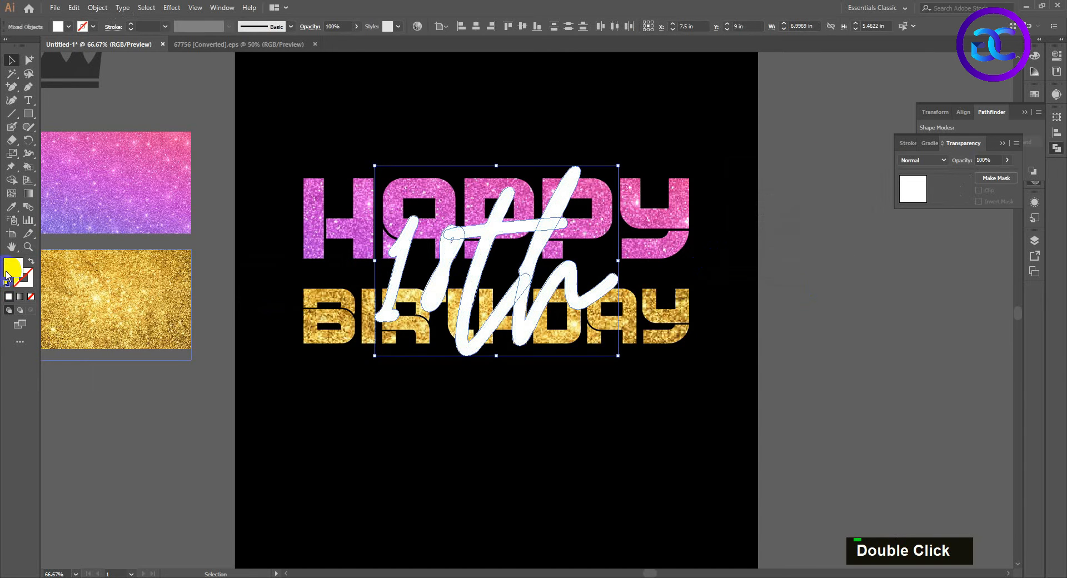
- Fill the offset outline of the 18th with black, #000000
double_click(14, 268)
left_click_drag(729, 329, 648, 364)
left_click_drag(703, 343, 680, 362)
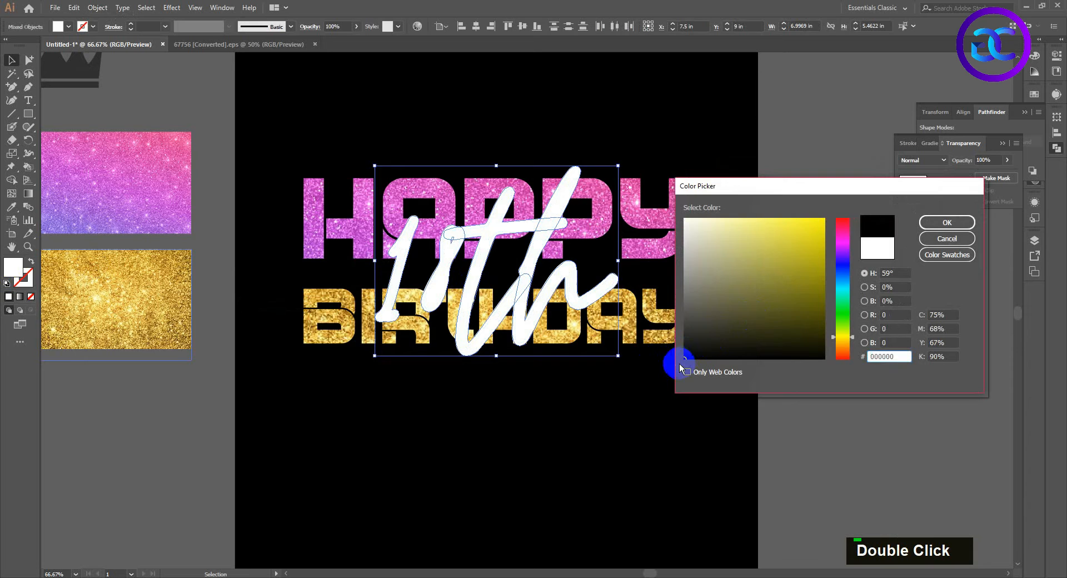
left_click(947, 222)
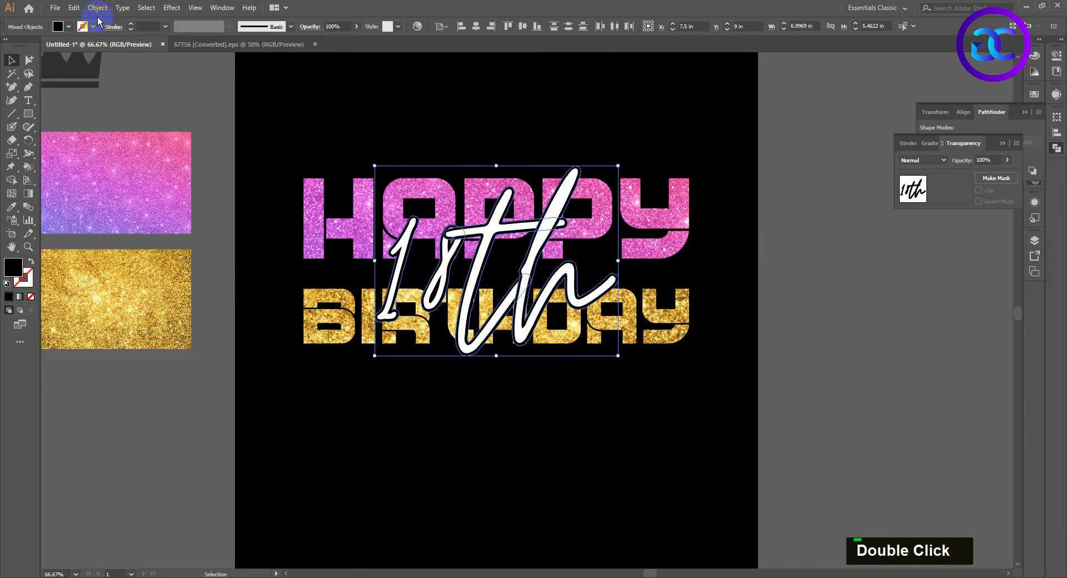
- Cut the black offset outline and paste it in place inside an unclipped opacity mask on the HAPPY BIRTHDAY group
left_click(75, 8)
left_click(89, 49)
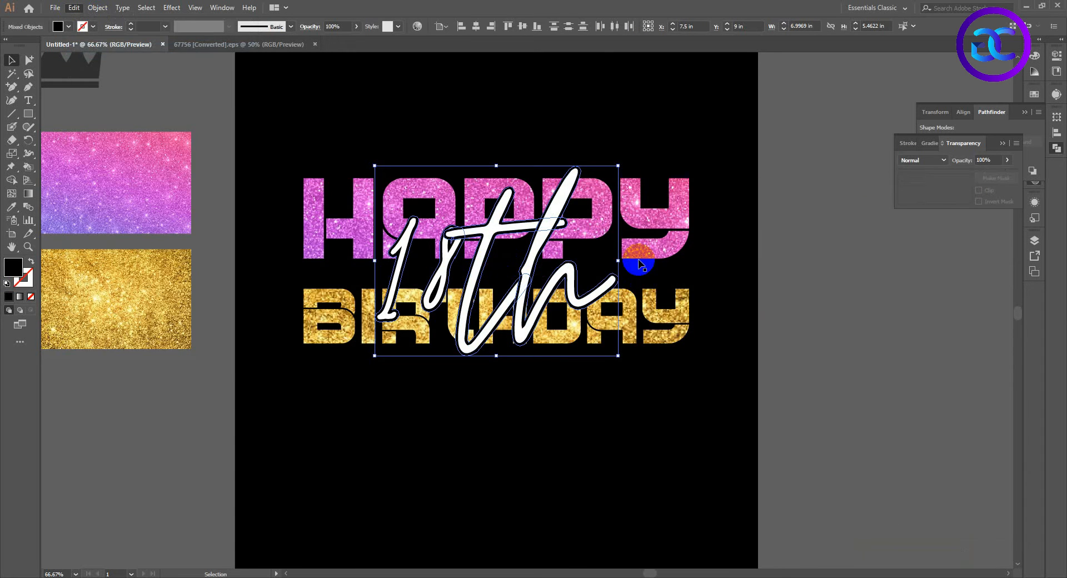
left_click(689, 231)
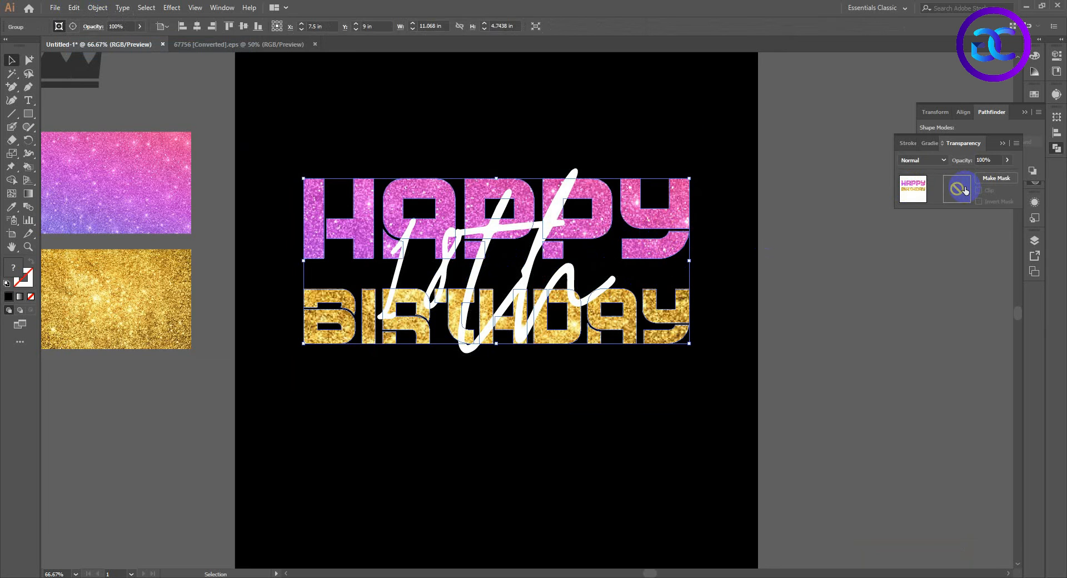
double_click(978, 187)
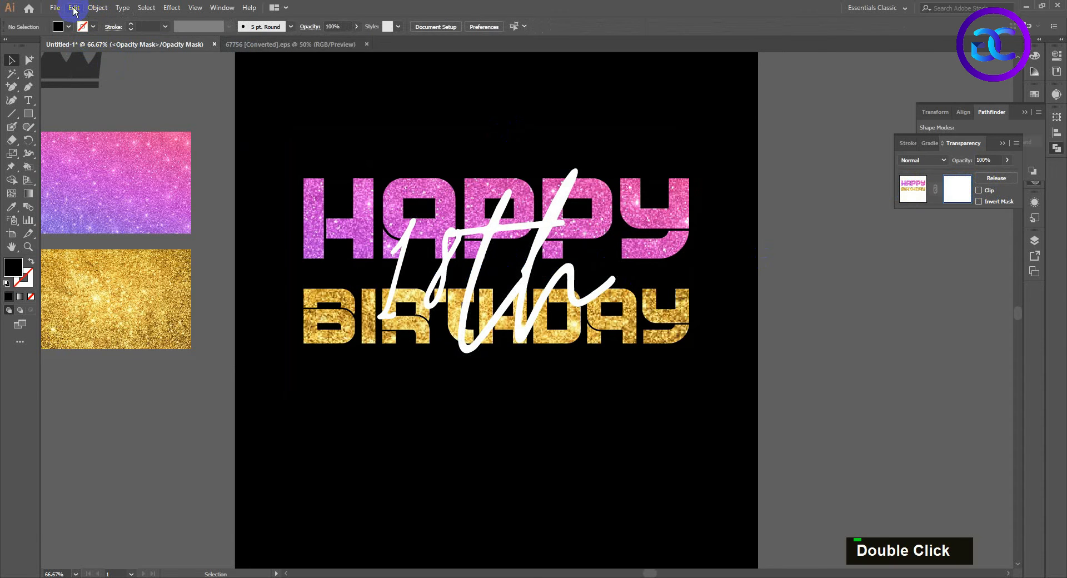
left_click(75, 8)
left_click(100, 90)
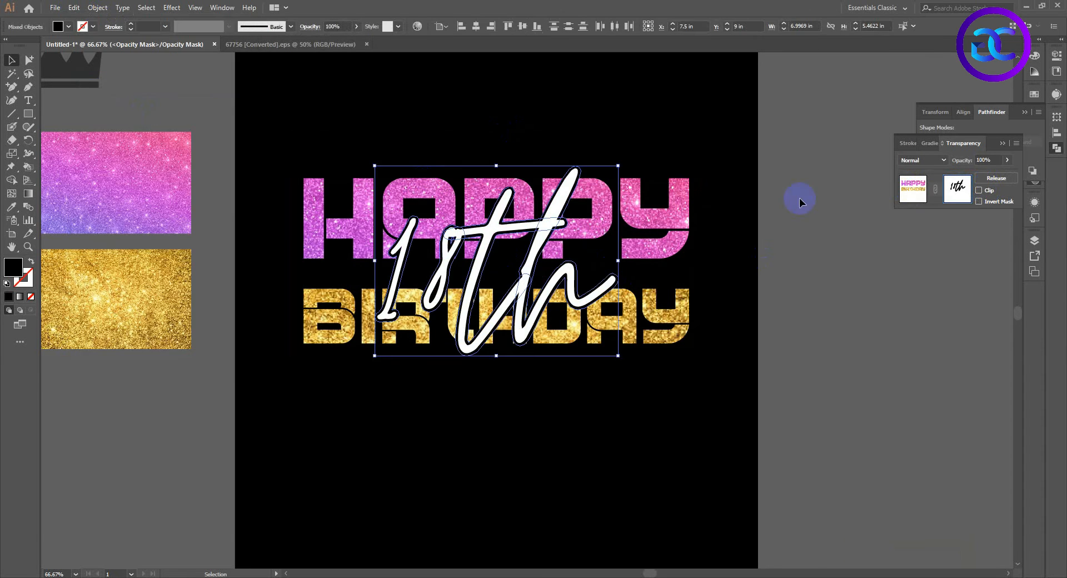
double_click(919, 198)
- Move the white 18th down to check the masked gap behind it, and undo the move
scroll(538, 333, "up", 1, "alt")
scroll(544, 378, "down", 1, "alt")
key("space")
left_click_drag(555, 377, 572, 374)
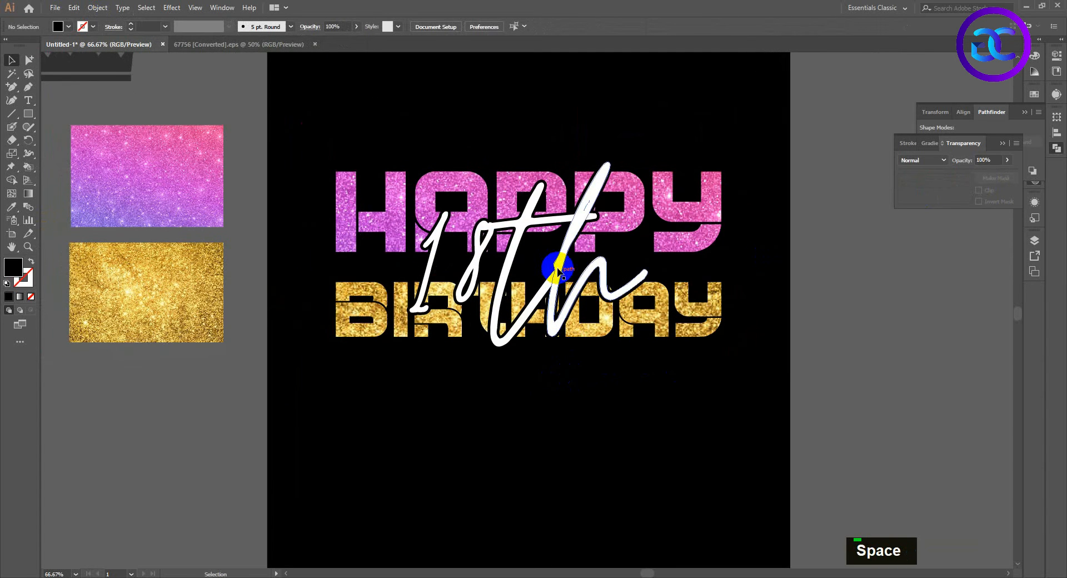
left_click_drag(558, 270, 563, 331)
key("ctrl+z")
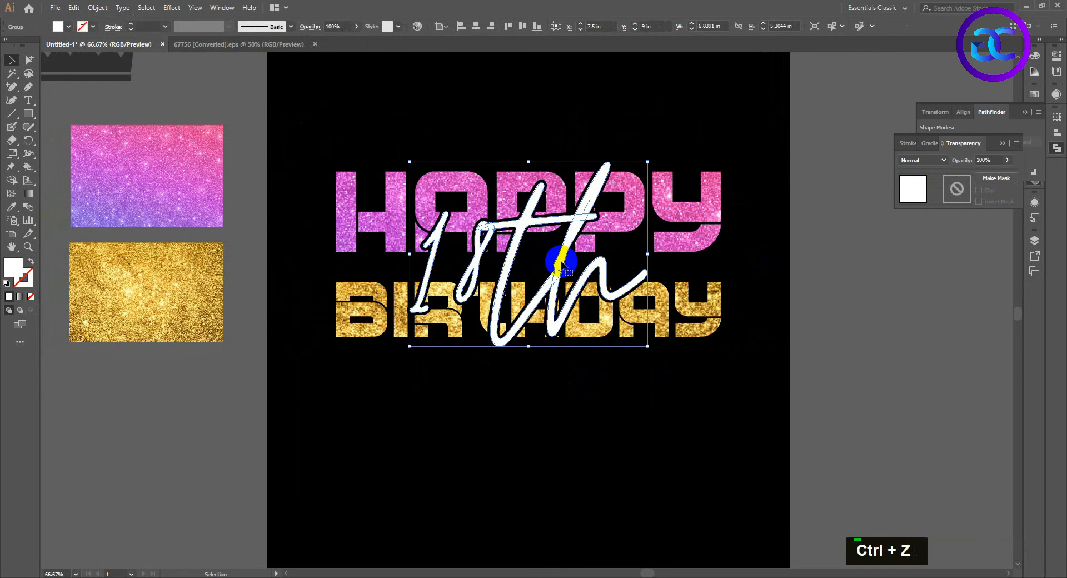
key("ctrl+z")
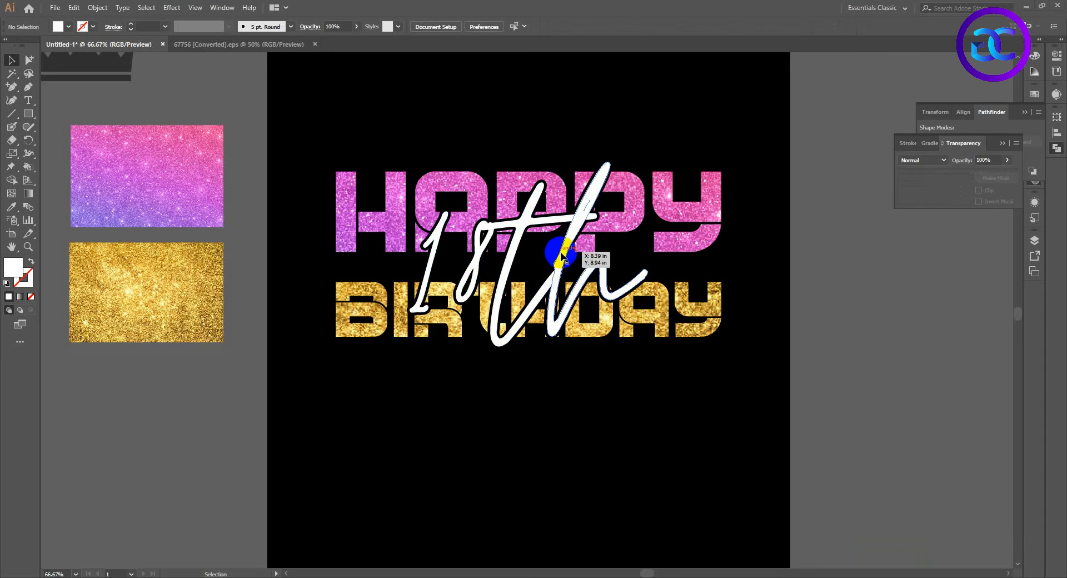
- Fill the white 18th lettering with golden yellow, about #ffe600
left_click(512, 264)
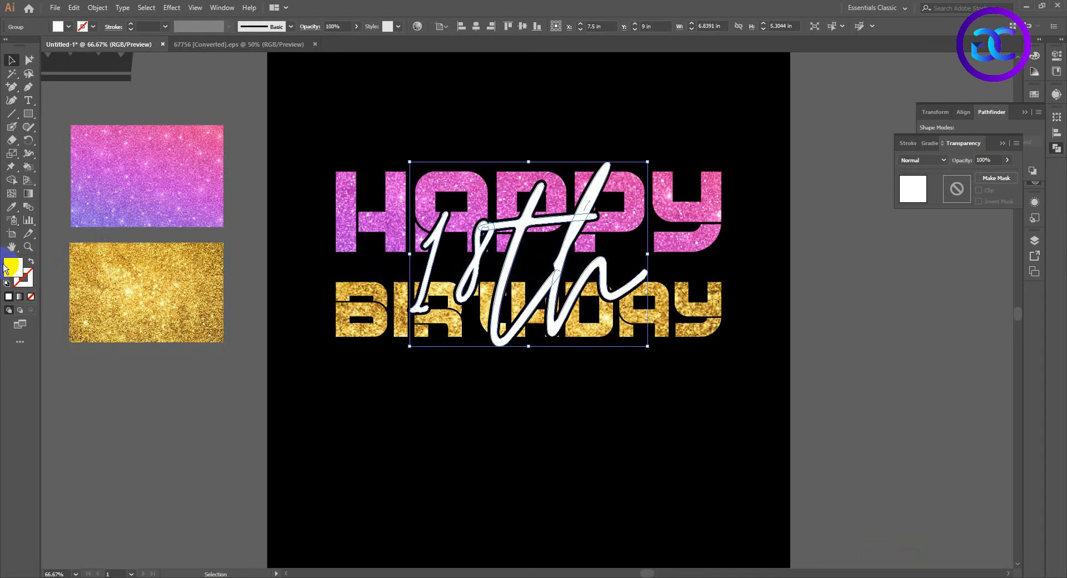
double_click(12, 269)
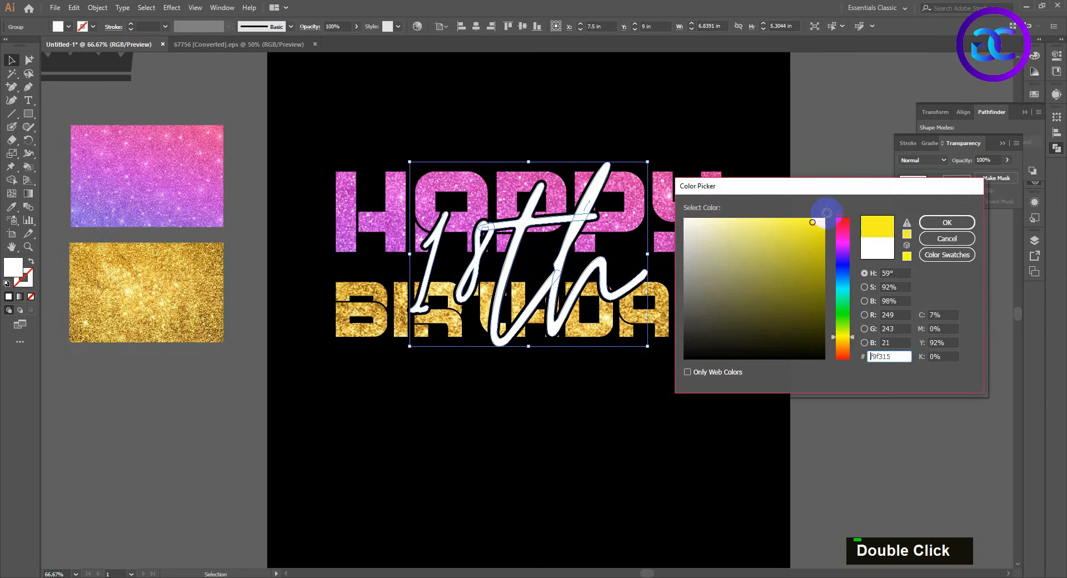
left_click_drag(852, 338, 853, 339)
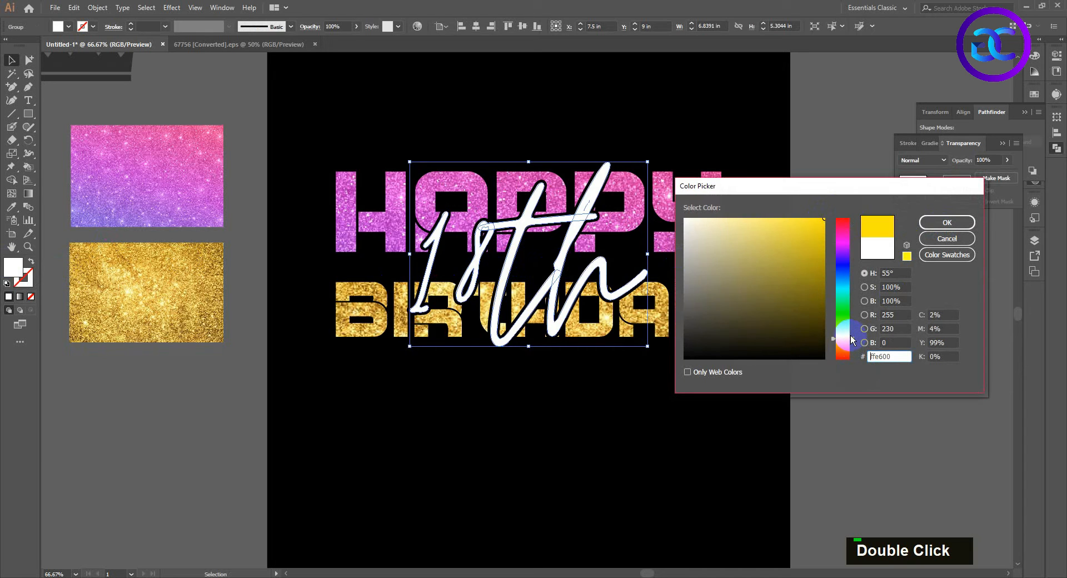
left_click(947, 223)
left_click(558, 262)
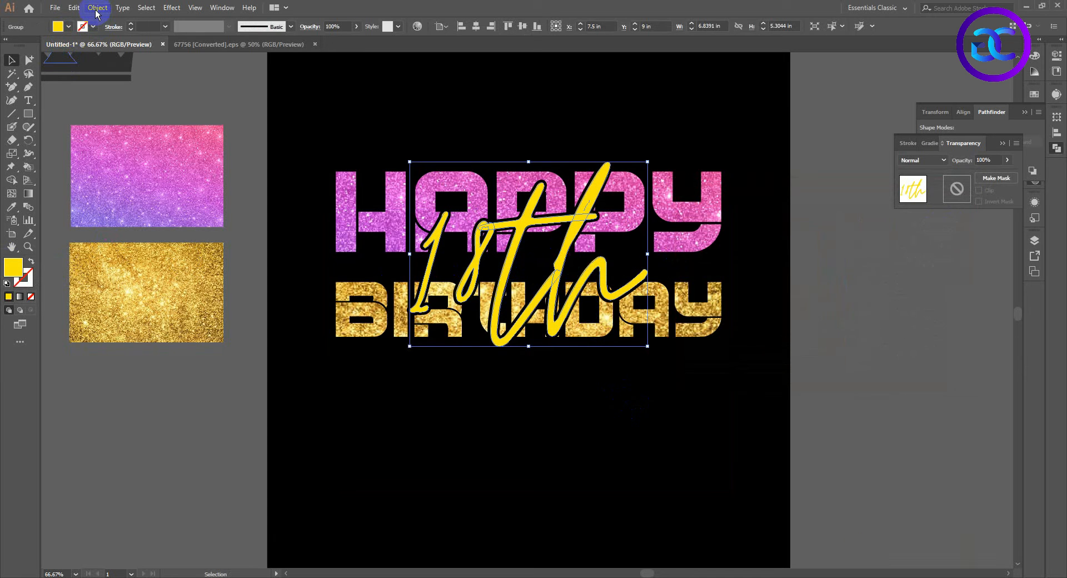
- Try pasting a duplicate of the yellow 18th, and undo the paste
left_click(71, 9)
left_click(92, 61)
left_click(74, 8)
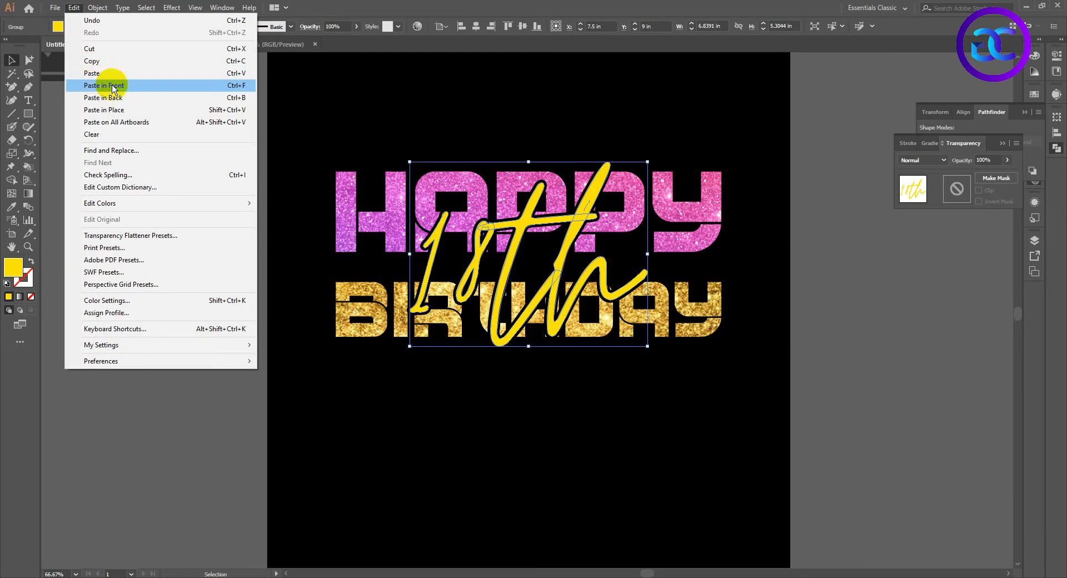
left_click(92, 73)
key("ctrl+z")
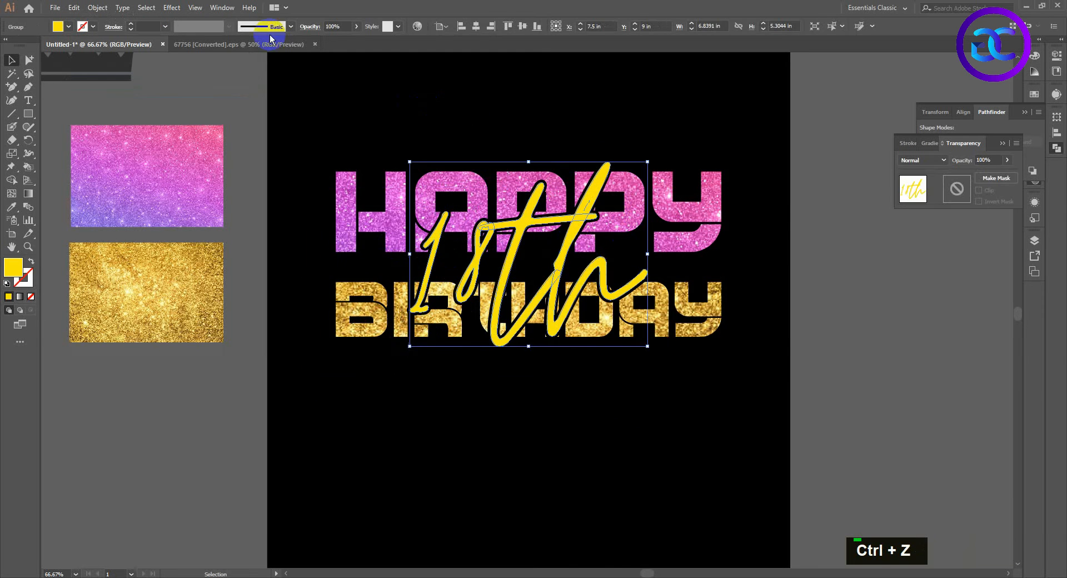
- Move the yellow 18th aside to check what lies beneath it, and undo the move
left_click(103, 10)
mouse_move(186, 98)
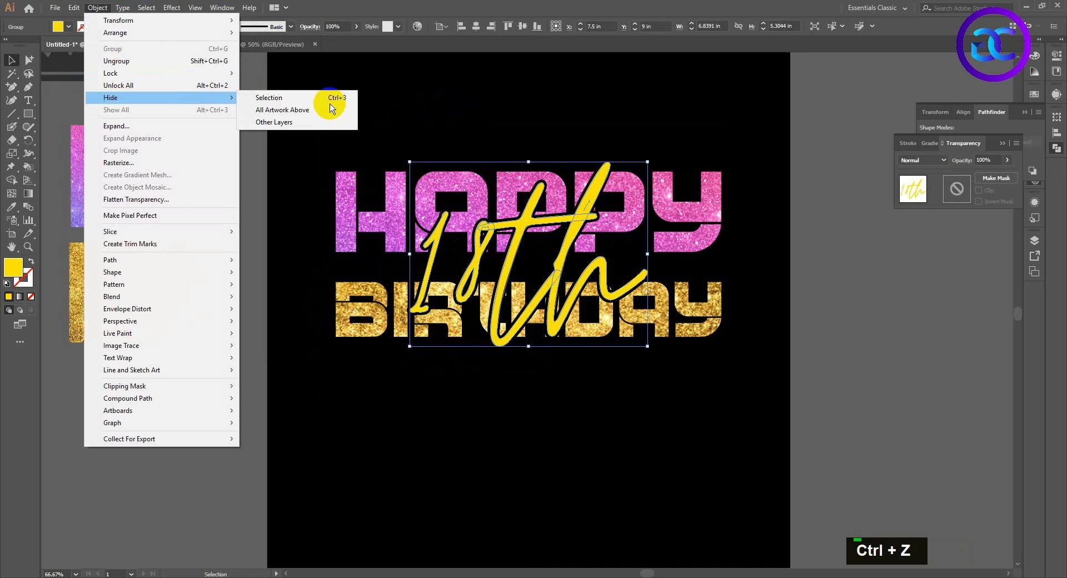
double_click(365, 102)
left_click_drag(510, 262, 438, 272)
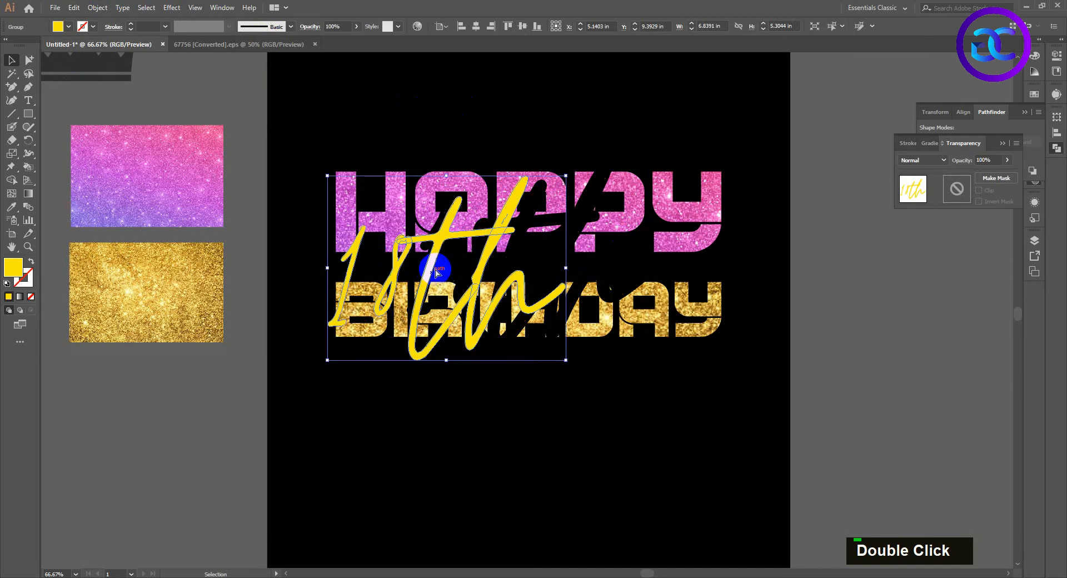
key("ctrl+z")
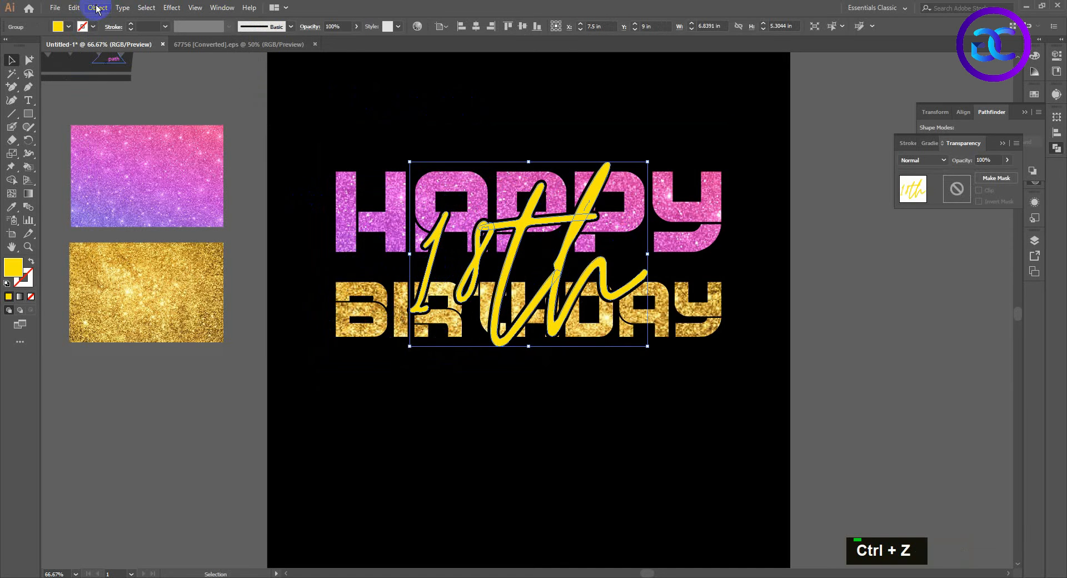
- Apply a Gaussian Blur with a 21.7-pixel radius to the yellow 18th and copy the blurred lettering
left_click(172, 7)
mouse_move(226, 195)
left_click(324, 195)
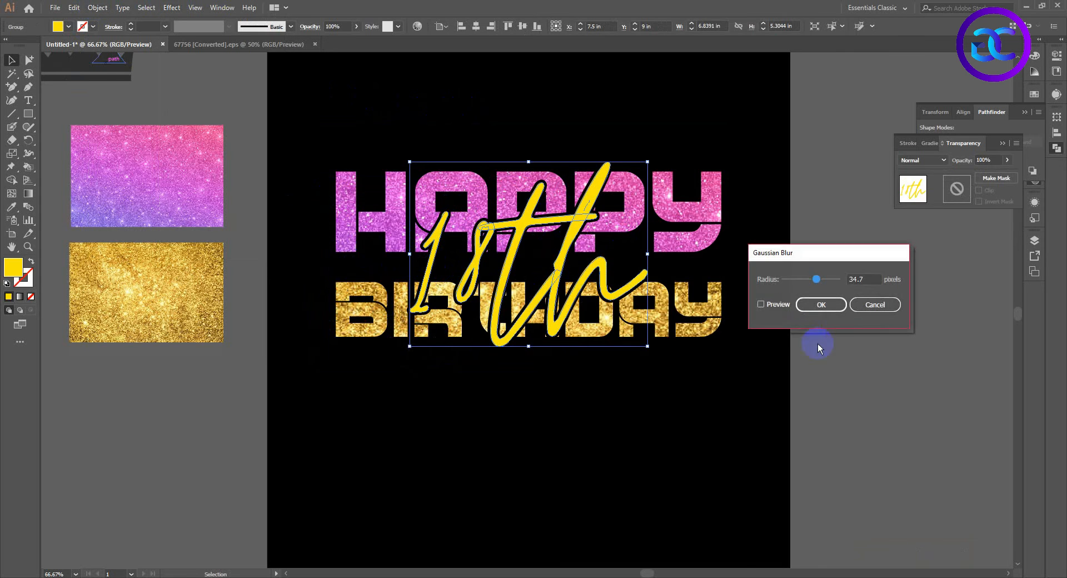
left_click(761, 305)
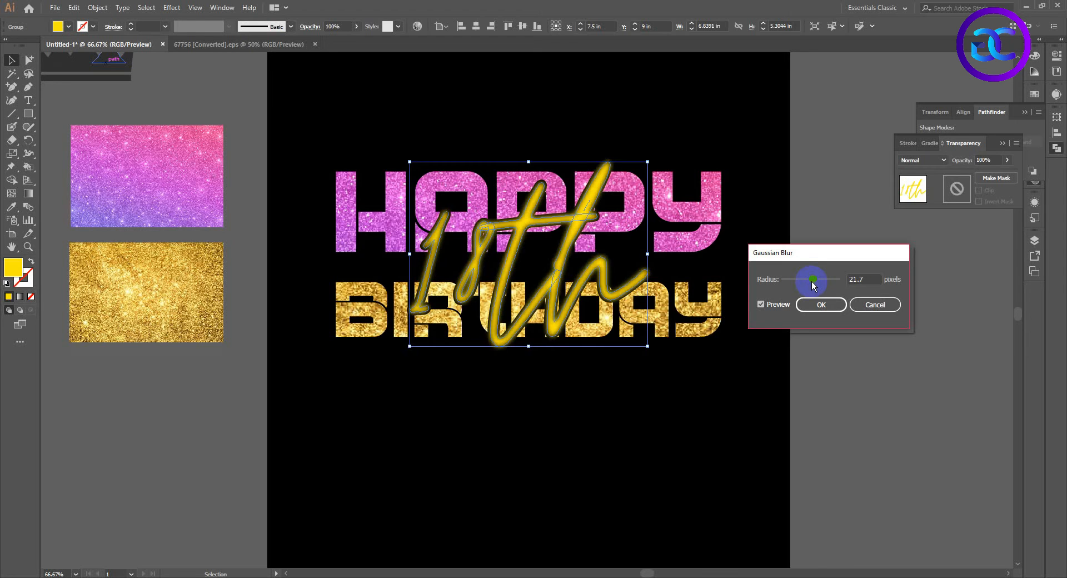
left_click(822, 305)
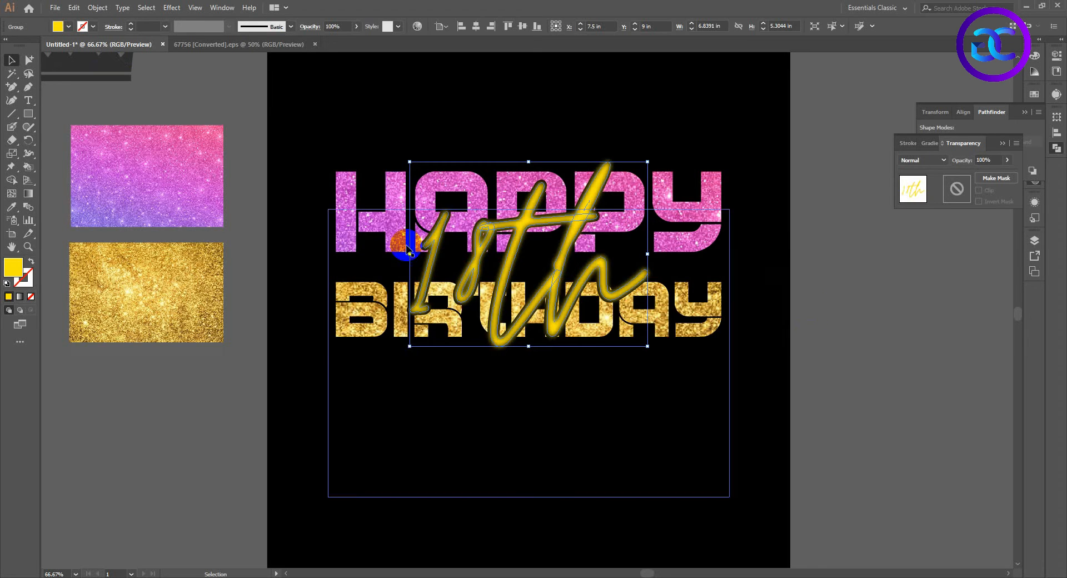
left_click(80, 9)
left_click(93, 61)
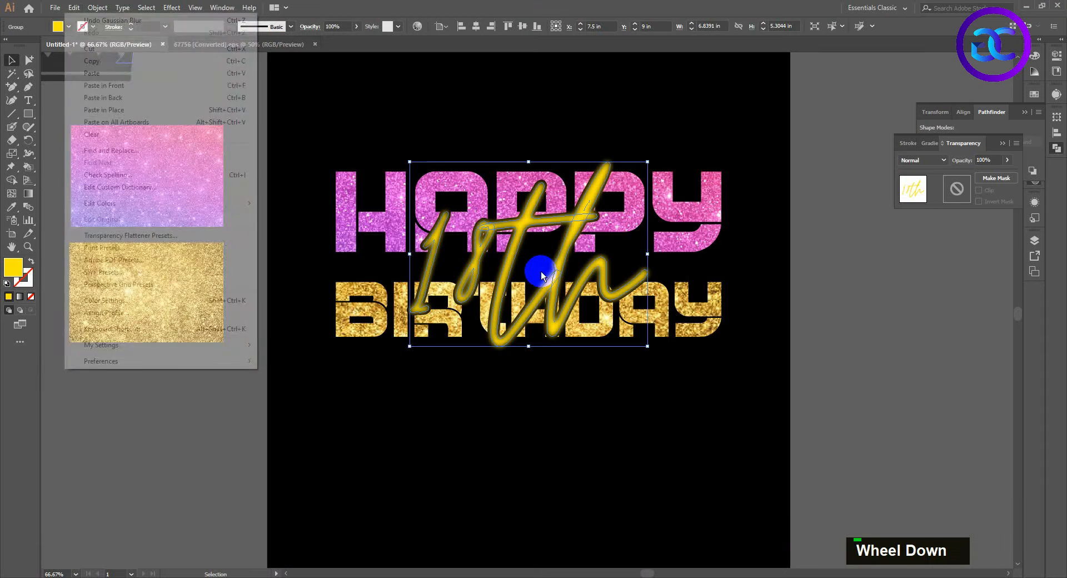
- Paste a copy of the blurred yellow 18th directly behind the original lettering
left_click(506, 273)
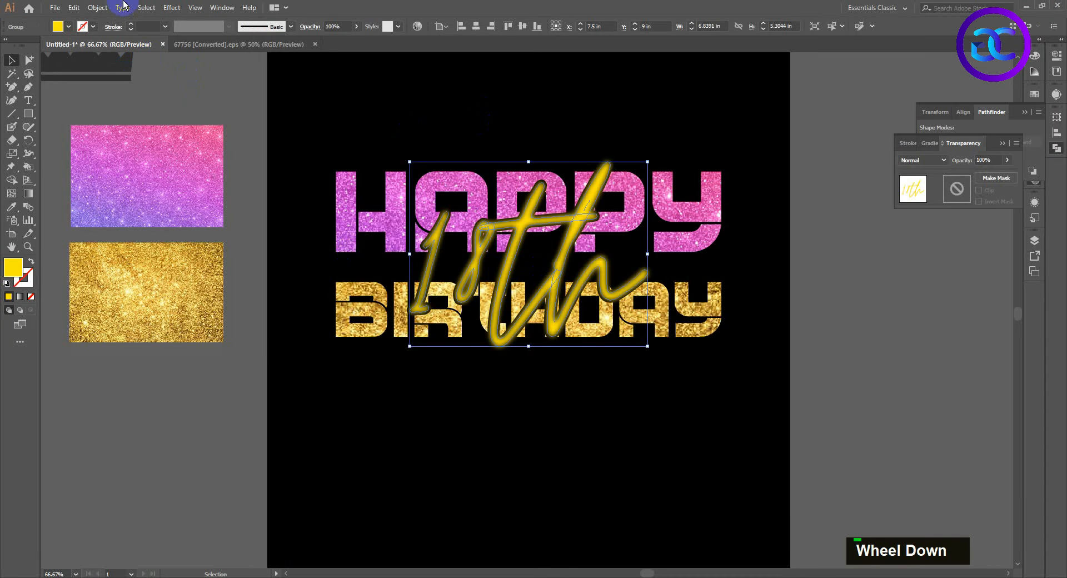
left_click(74, 8)
left_click(233, 98)
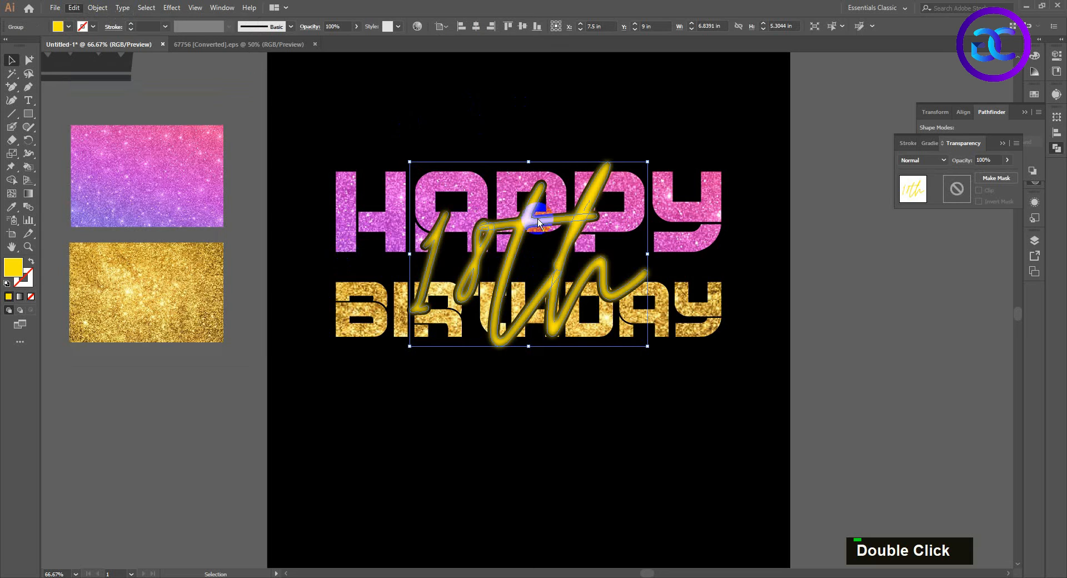
double_click(545, 262)
double_click(303, 195)
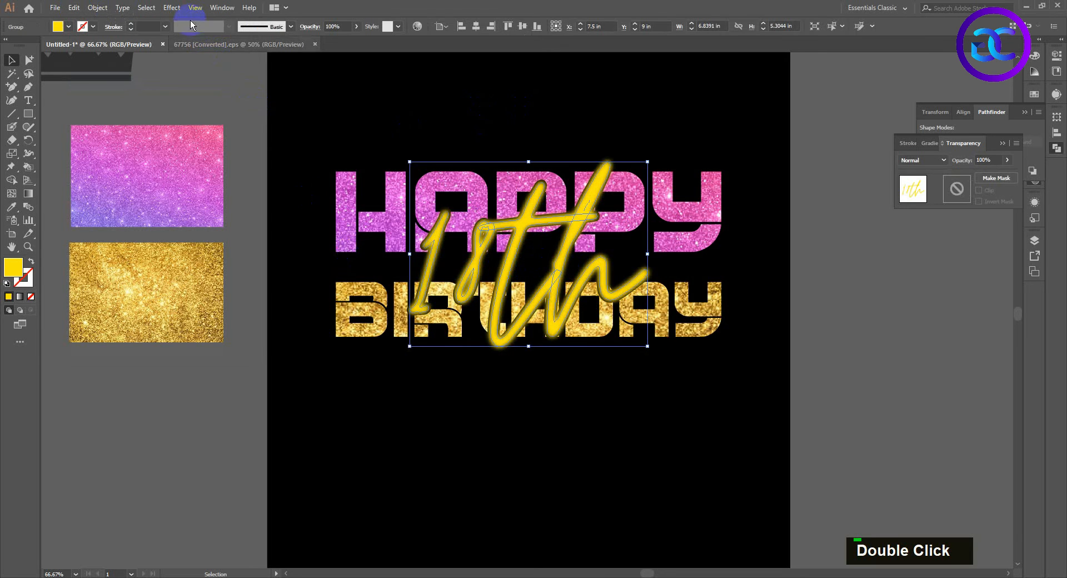
- Apply a further Gaussian Blur with a 36.9-pixel radius to the yellow 18th lettering
left_click(171, 7)
left_click(311, 193)
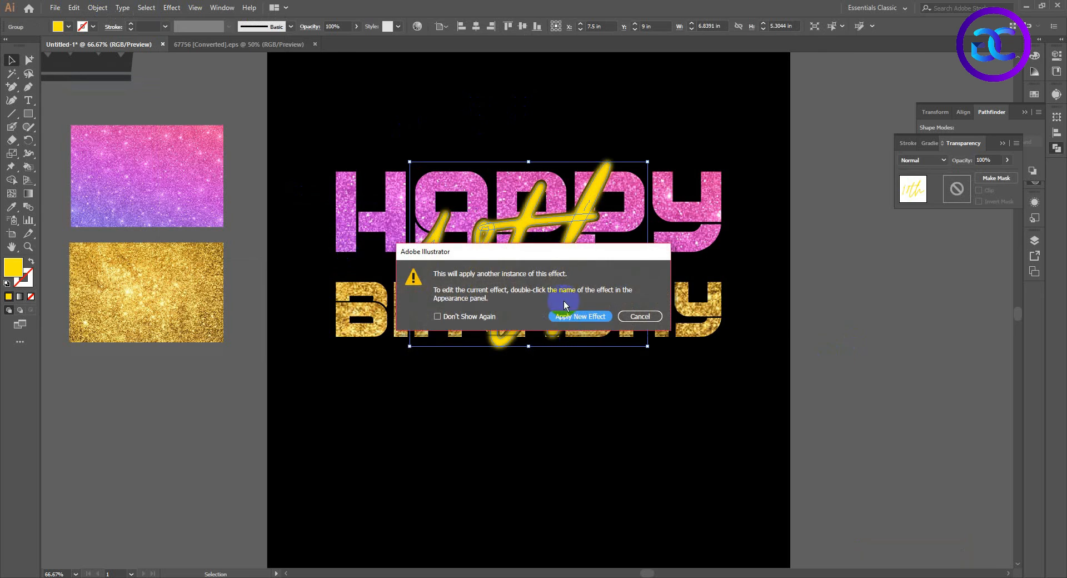
left_click(568, 317)
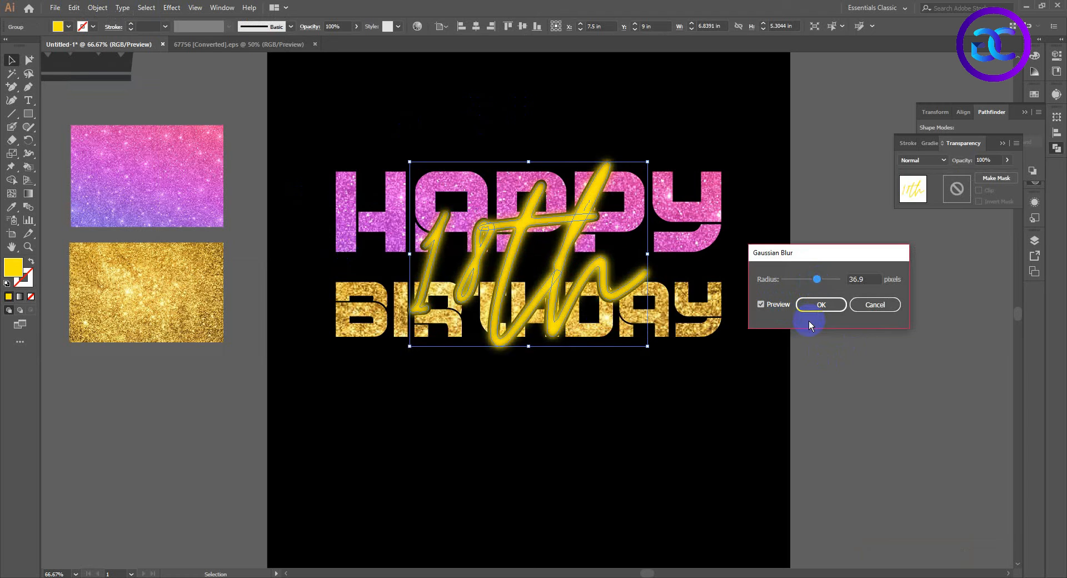
left_click(816, 305)
left_click(745, 361)
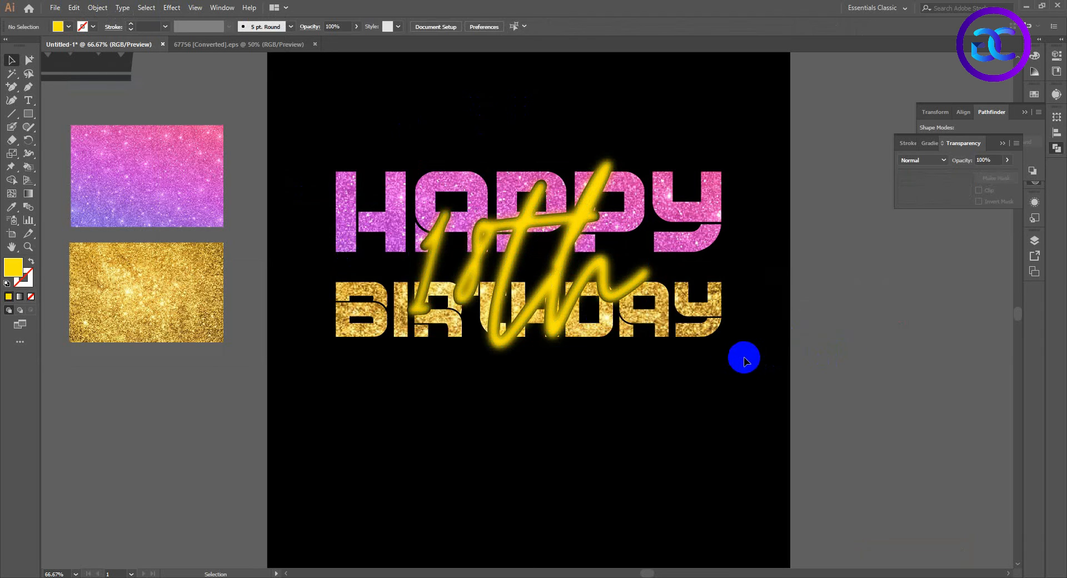
- Reveal the hidden sharp 18th lettering and fill it with white (#ffffff)
left_click(94, 9)
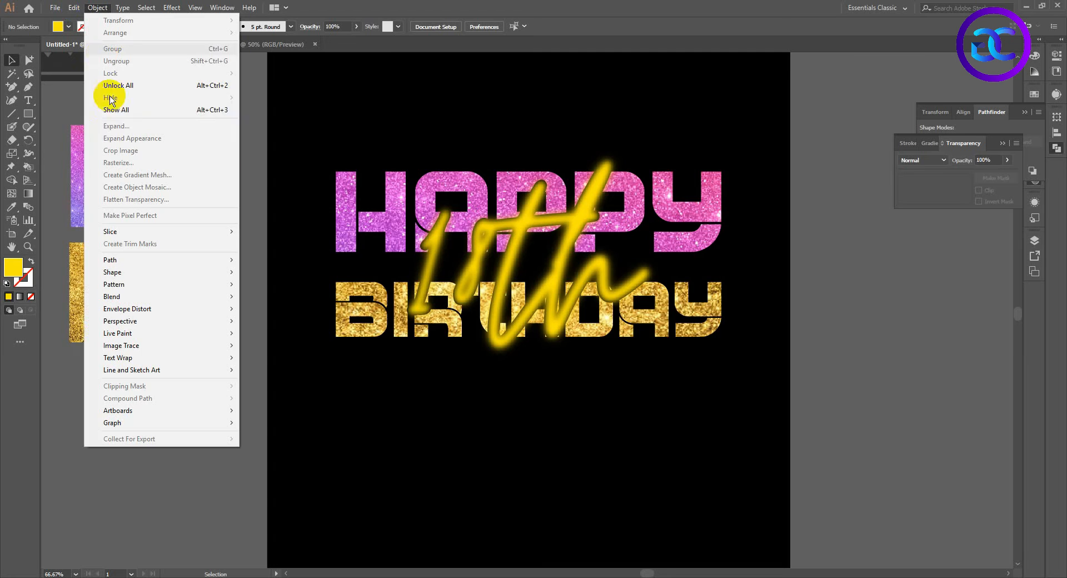
left_click(140, 110)
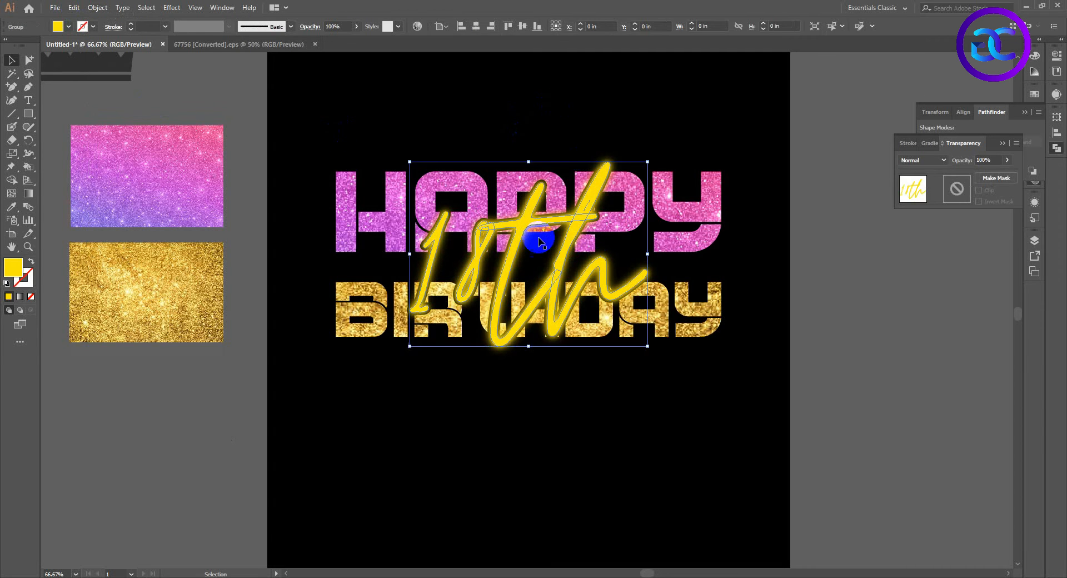
double_click(13, 268)
type("ffffff")
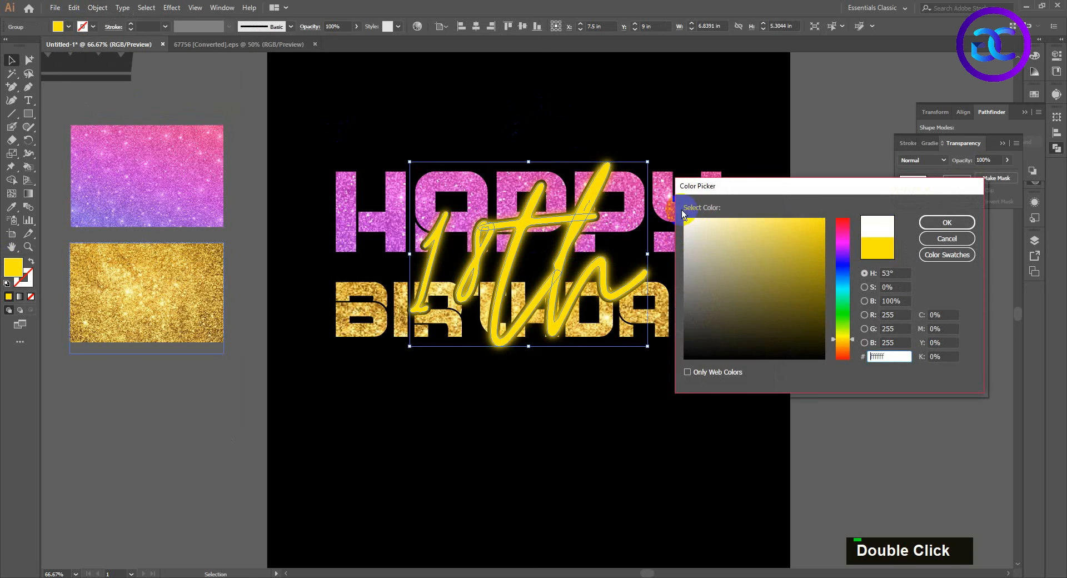
left_click(945, 221)
double_click(628, 123)
- Examine the white 18th and its yellow glow over the HAPPY BIRTHDAY words, both close up and on the whole artboard
scroll(584, 127, "down", 2)
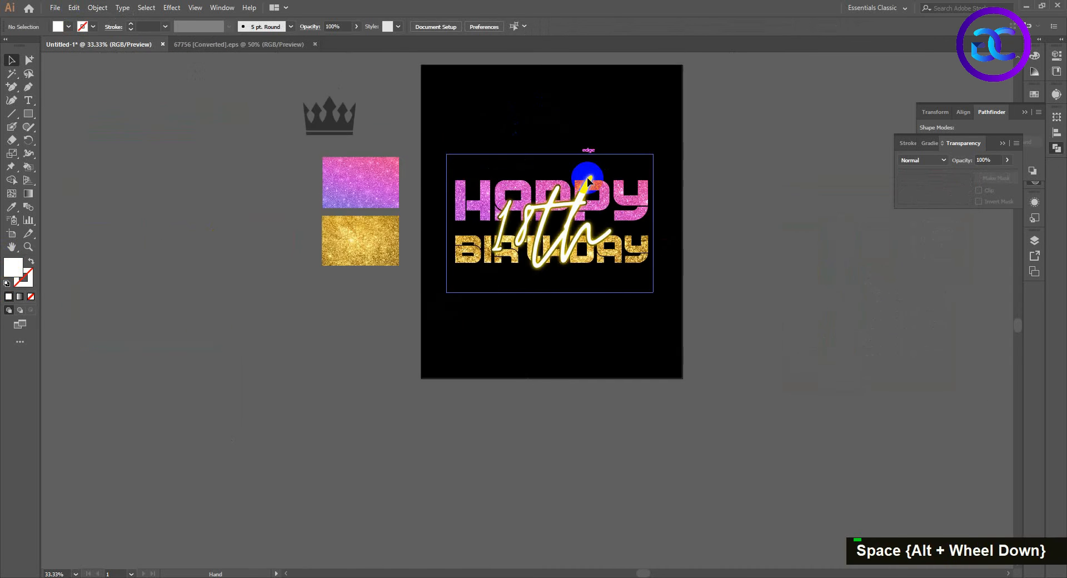
scroll(553, 246, "up", 3)
scroll(558, 247, "up", 1)
scroll(553, 240, "down", 1)
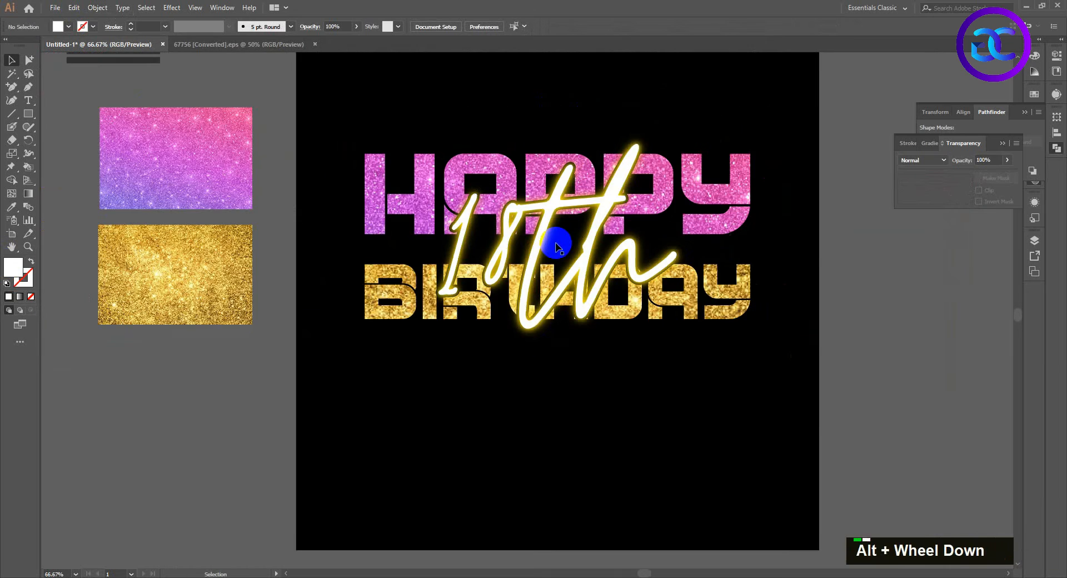
scroll(527, 256, "up", 1)
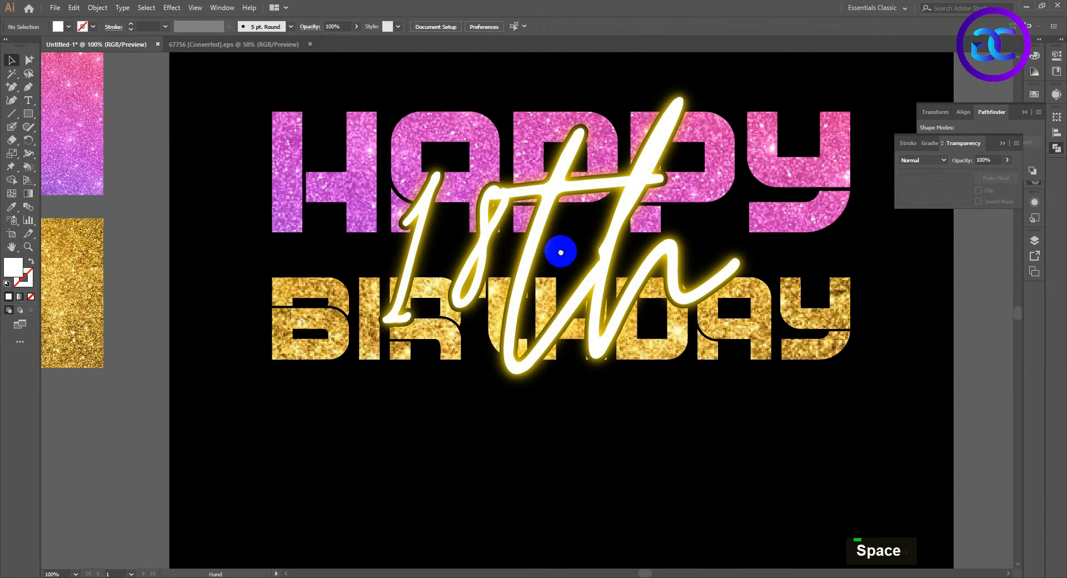
scroll(564, 239, "down", 2)
left_click_drag(646, 345, 631, 373)
scroll(560, 328, "up", 1)
scroll(603, 369, "down", 1)
- Unite the pieces of the dark crown with Pathfinder and place the crown above the pink glitter image
left_click(220, 156)
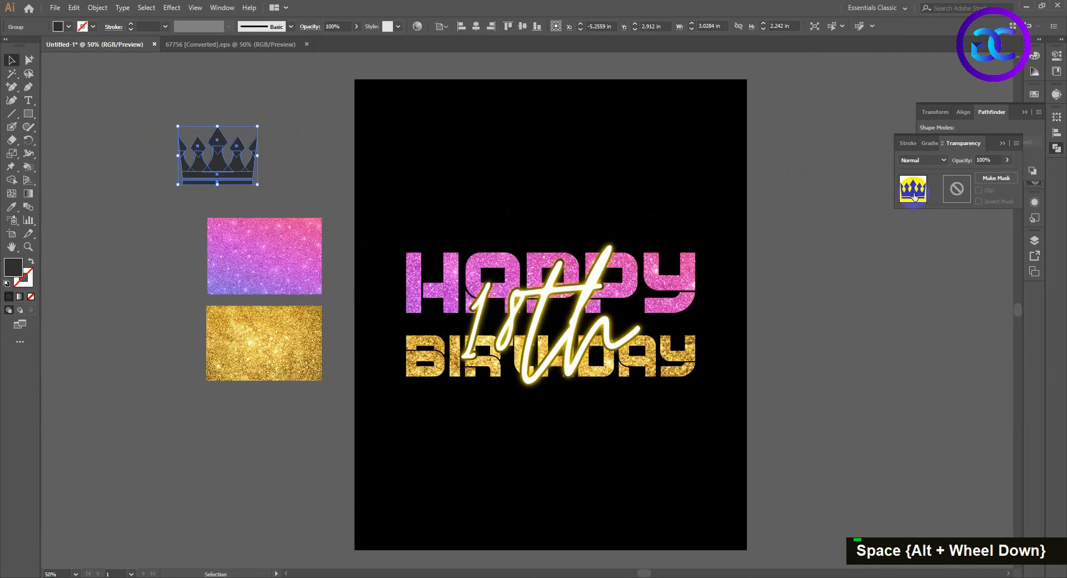
double_click(1057, 134)
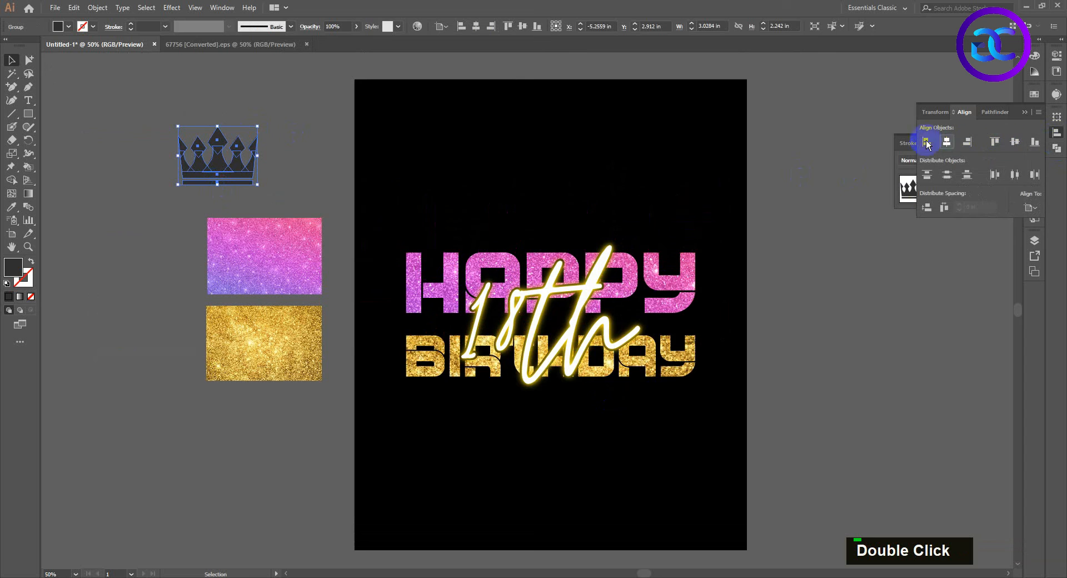
left_click(1057, 148)
left_click(928, 142)
left_click(300, 146)
left_click(216, 175)
left_click(299, 175)
left_click_drag(204, 186, 254, 157)
- Duplicate the gold glitter image and place the copy behind the crown so it covers the whole crown
left_click(261, 223)
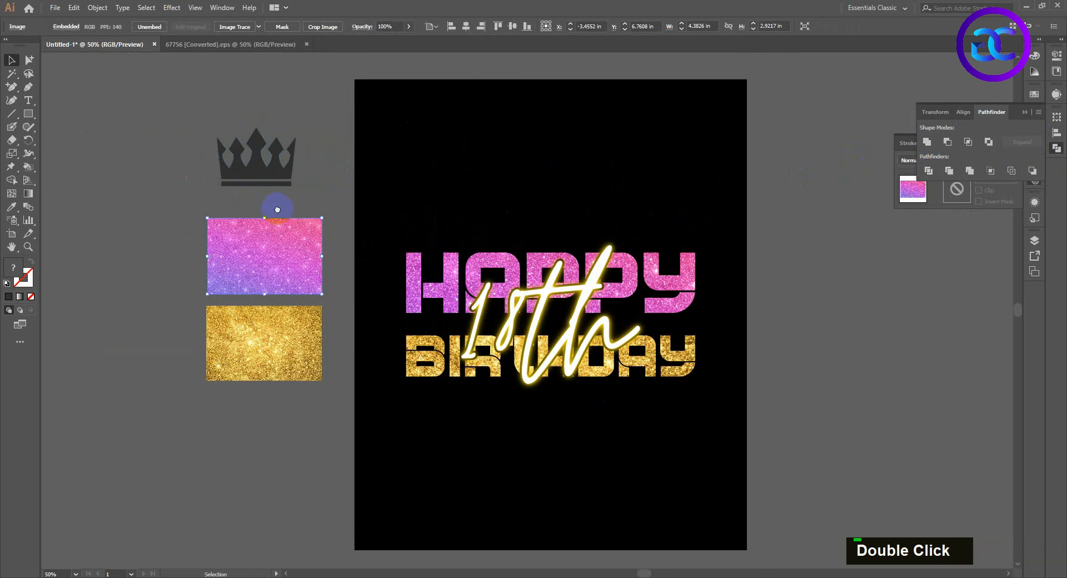
scroll(283, 267, "left", 1)
left_click_drag(295, 370, 325, 226)
scroll(284, 136, "up", 2)
scroll(325, 226, "up", 1)
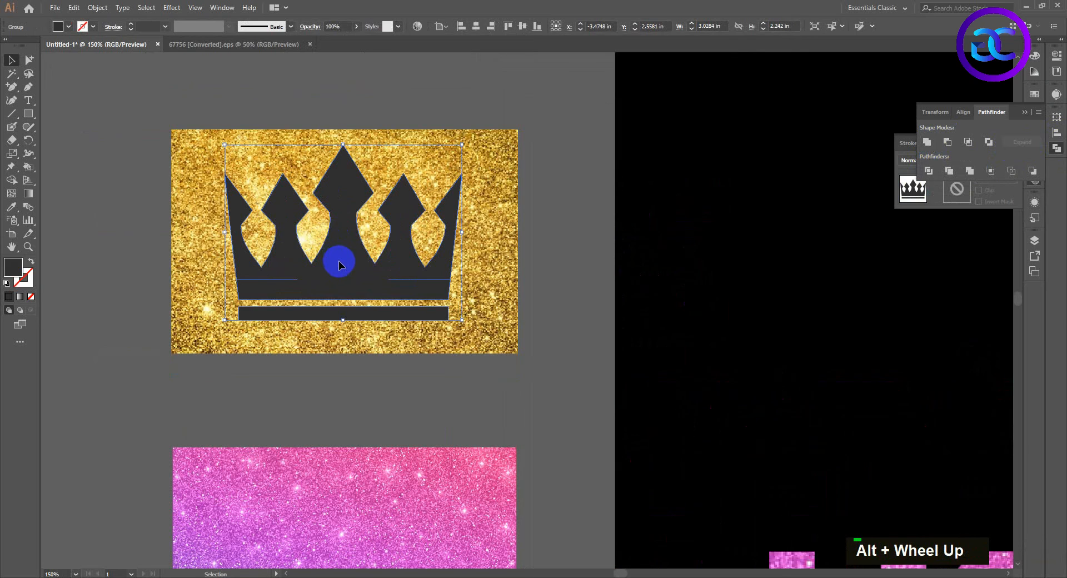
- Make the crown a compound path and use it as a clipping mask for the gold glitter copy
key("ctrl")
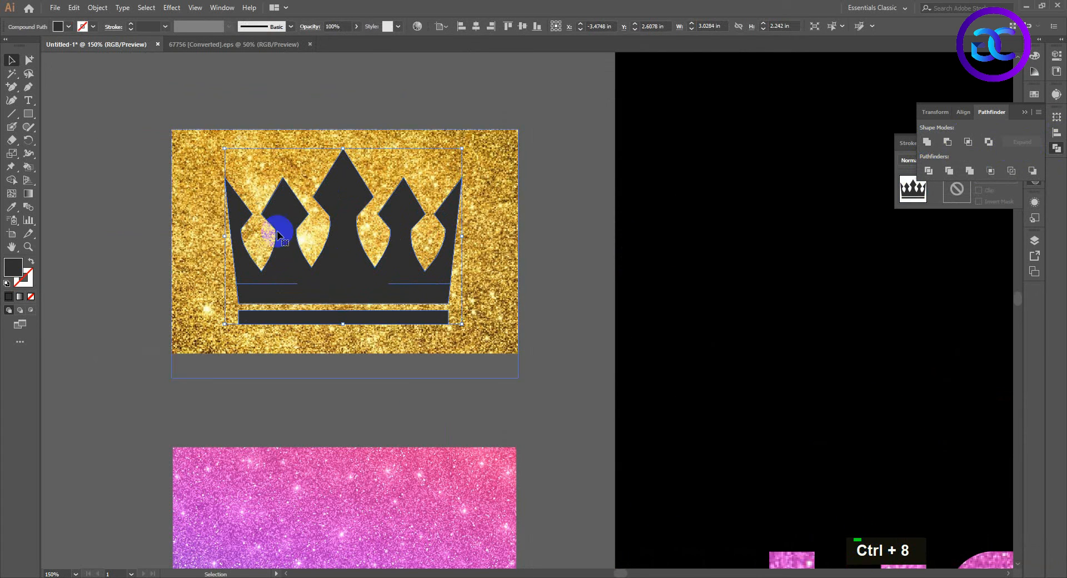
right_click(389, 225)
left_click(405, 291)
left_click(269, 357)
- Move the gold glitter crown onto the artboard above HAPPY and scale it down proportionally
scroll(374, 316, "down", 2)
left_click_drag(205, 220, 567, 295)
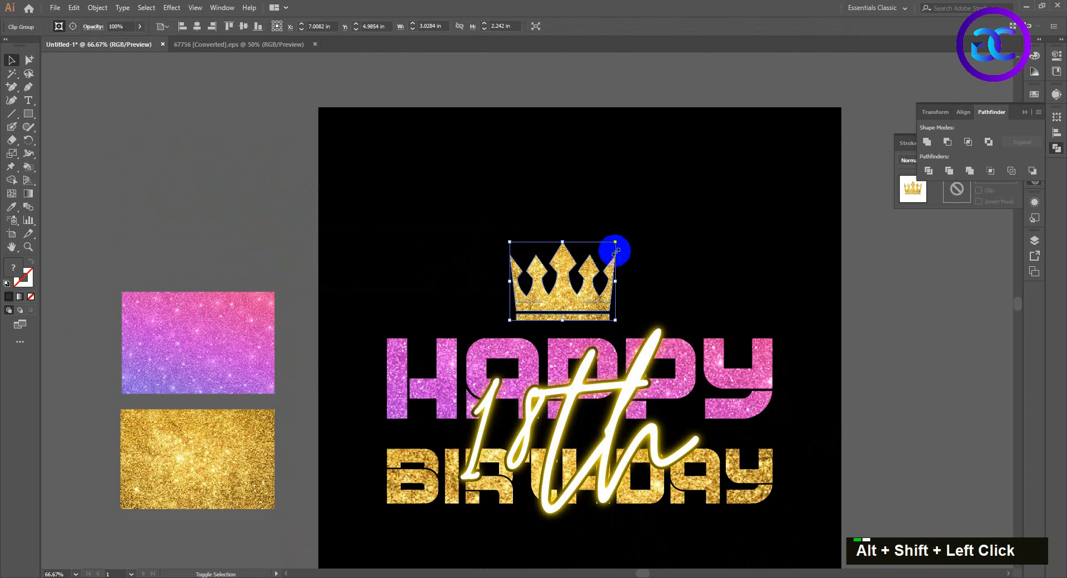
left_click_drag(615, 245, 602, 253)
scroll(561, 300, "up", 1)
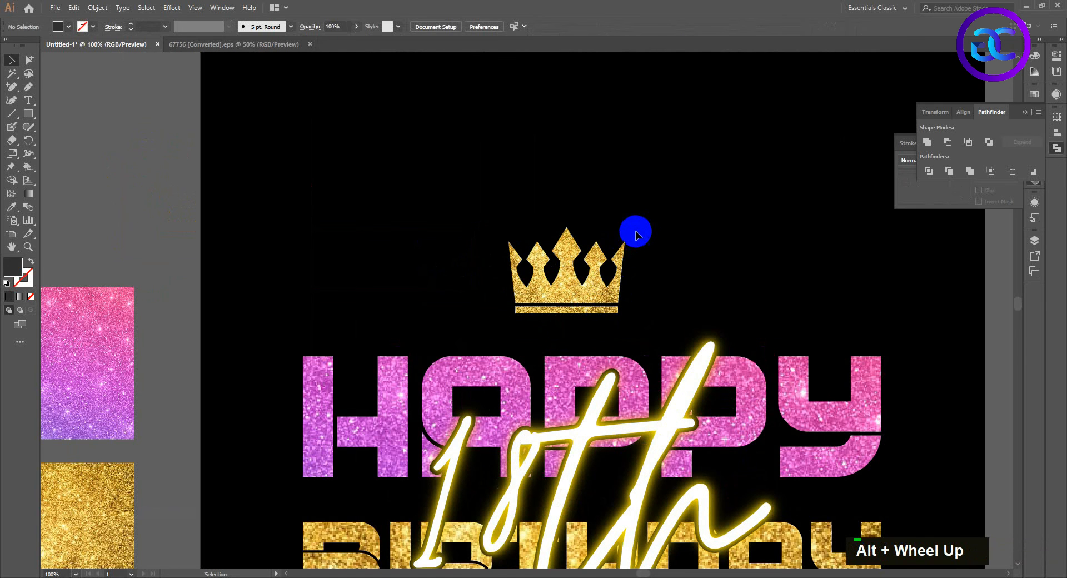
- Tilt the gold crown clockwise and set it on top of the first P of HAPPY
left_click(624, 252)
left_click_drag(626, 221, 635, 239)
left_click(691, 302)
left_click_drag(689, 302, 606, 269)
scroll(519, 269, "up", 1)
left_click_drag(490, 276, 555, 349)
left_click_drag(629, 256, 658, 280)
scroll(548, 340, "up", 2)
- Bring the tilted gold crown to the front of the lettering
right_click(549, 335)
left_click(512, 362)
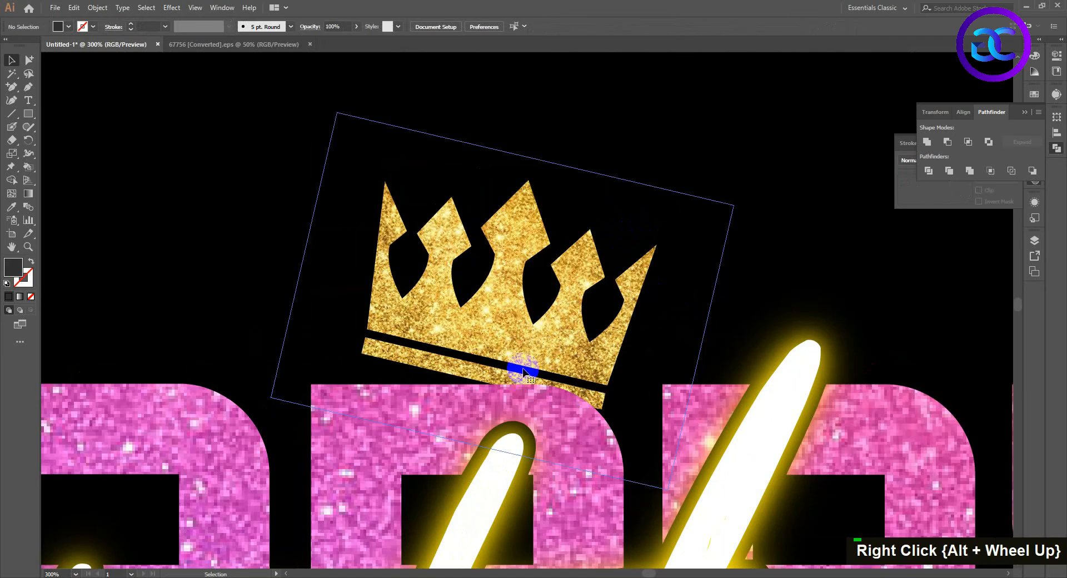
right_click(523, 342)
mouse_move(556, 461)
left_click(679, 466)
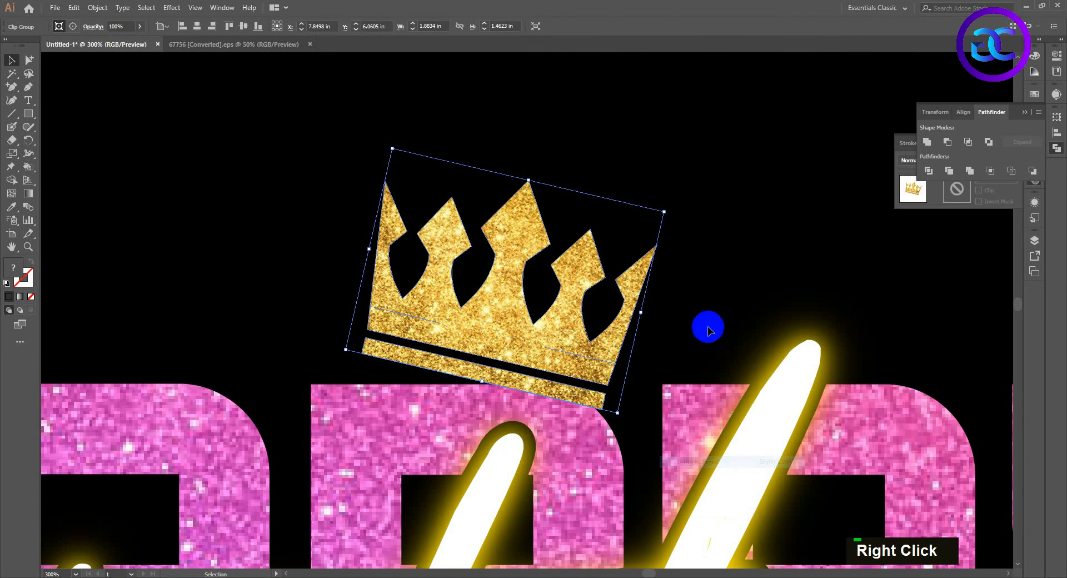
- Fine-tune the crown's size, tilt and position so its base band overlaps the top edge of the first P
double_click(580, 362)
left_click_drag(580, 362, 585, 378)
left_click_drag(694, 243, 690, 238)
left_click_drag(595, 389, 541, 366)
left_click(758, 281)
left_click_drag(676, 242, 672, 245)
left_click(612, 336)
scroll(612, 336, "up", 1)
left_click_drag(655, 305, 679, 240)
left_click_drag(637, 330, 639, 339)
left_click(744, 268)
- In the lettering's opacity mask, draw a black Pen shape under the crown's base to hide the pink in its gap
left_click(619, 407)
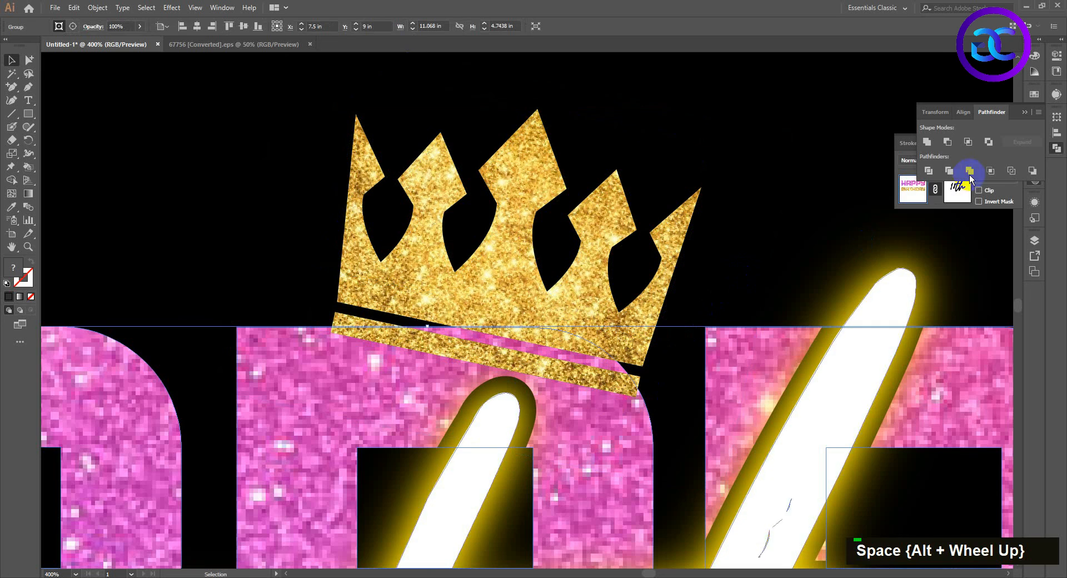
left_click(957, 189)
left_click(31, 87)
left_click(375, 334)
left_click(385, 301)
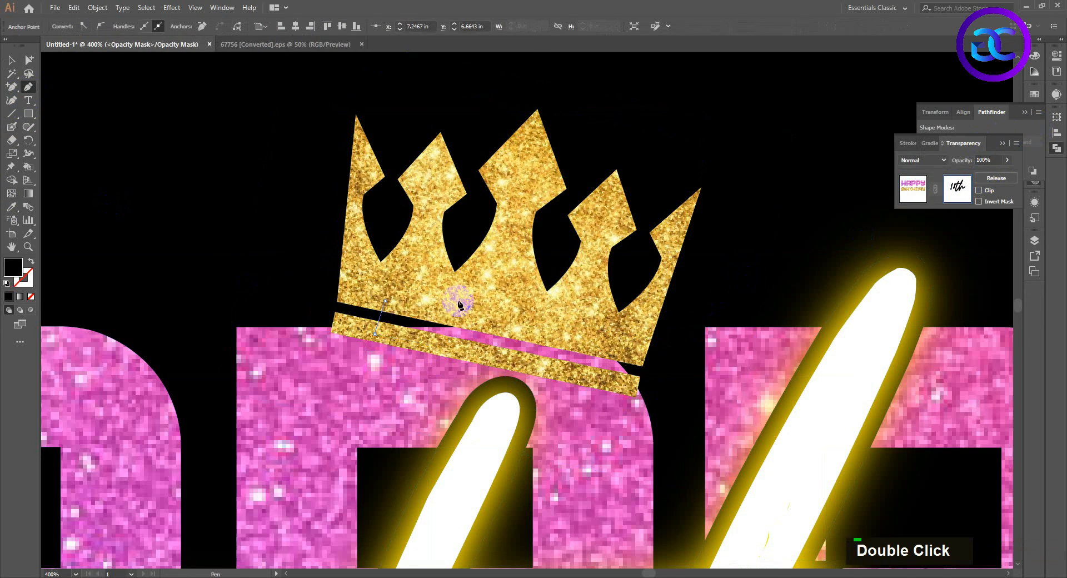
left_click(634, 383)
left_click(563, 373)
left_click(416, 345)
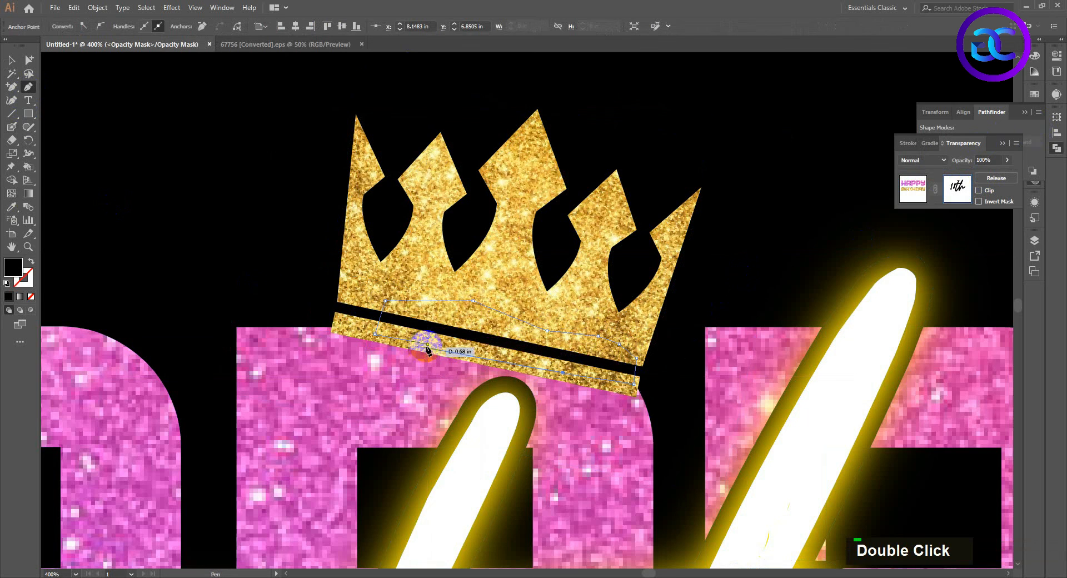
left_click(11, 60)
left_click(282, 221)
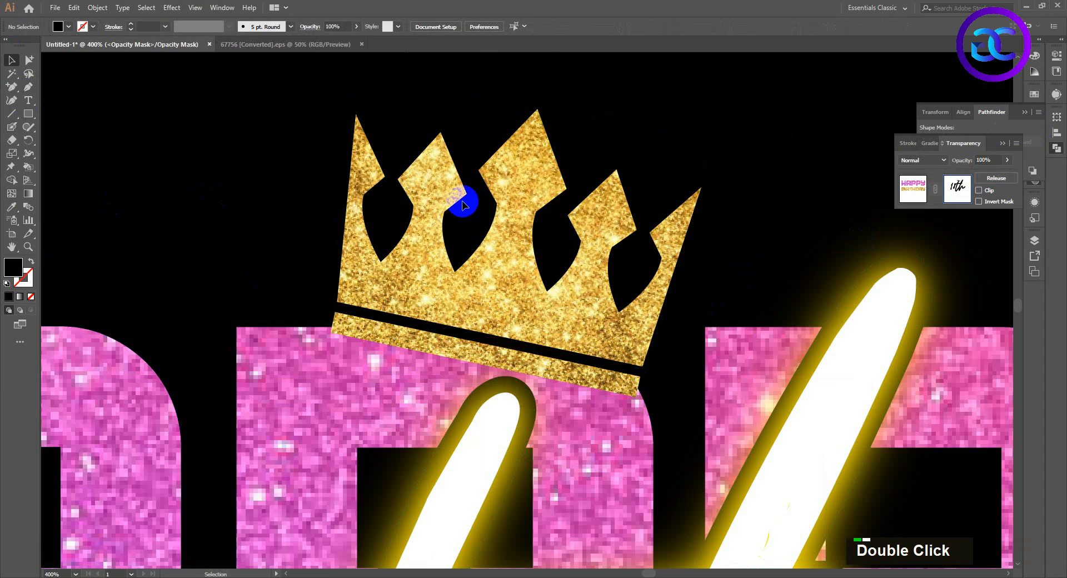
- Exit opacity mask editing and group the crown, the HAPPY BIRTHDAY words and the glowing 18th
scroll(466, 204, "down", 3)
scroll(467, 204, "down", 3)
left_click_drag(251, 148, 700, 446)
right_click(563, 261)
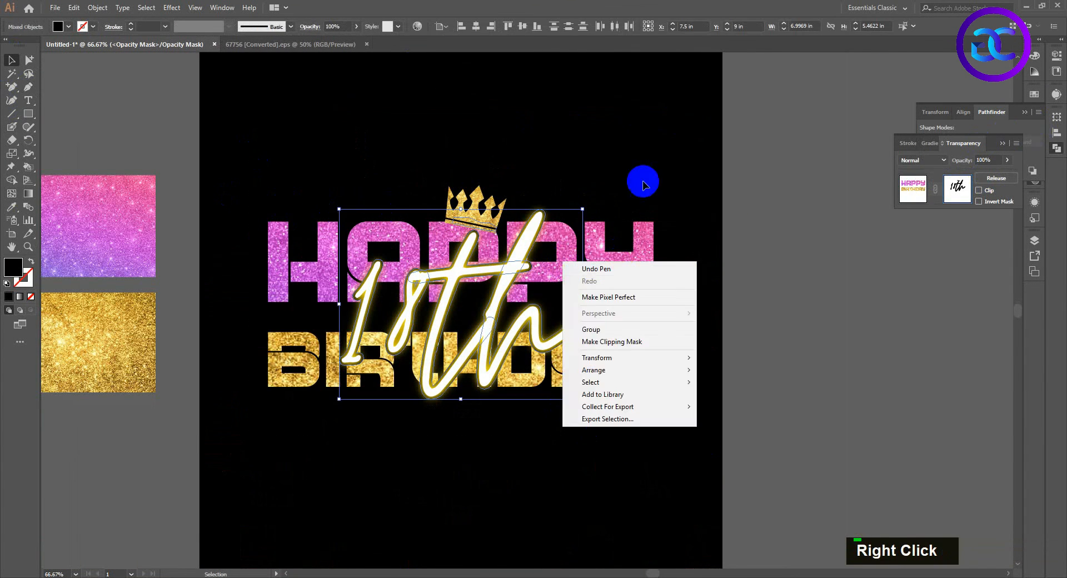
left_click(908, 192)
left_click(257, 161)
left_click_drag(257, 161, 679, 449)
right_click(661, 262)
double_click(600, 422)
scroll(569, 389, "down", 1)
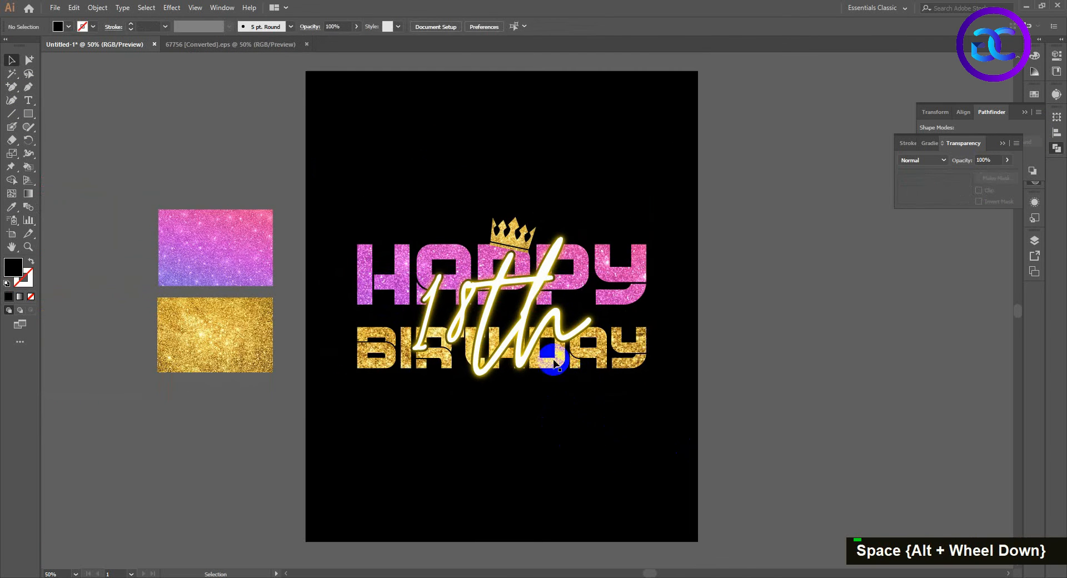
- Center the grouped birthday design horizontally and vertically on the artboard
left_click(545, 285)
double_click(169, 28)
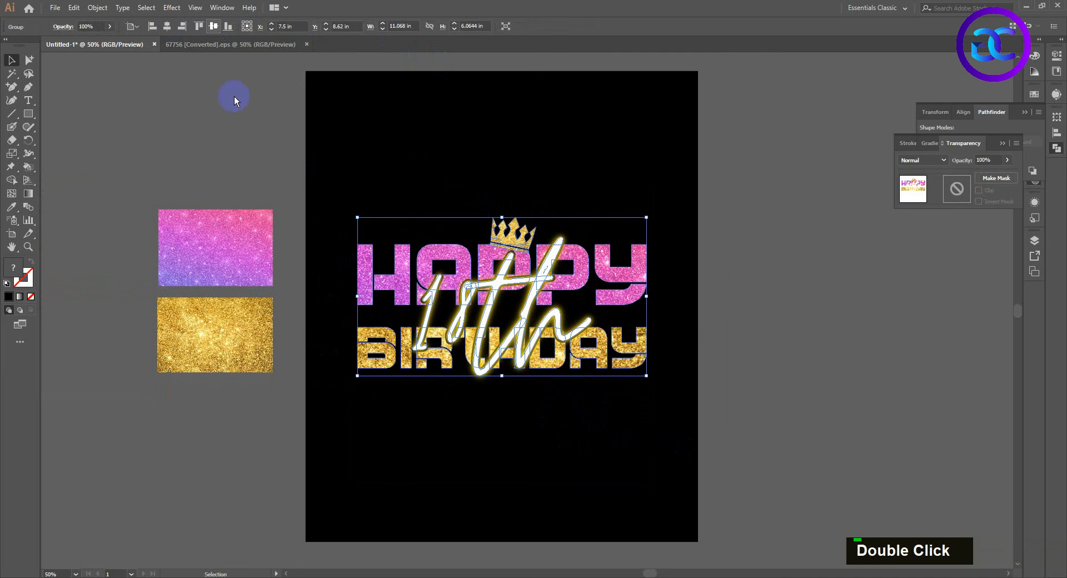
scroll(556, 177, "down", 1)
scroll(553, 184, "up", 1)
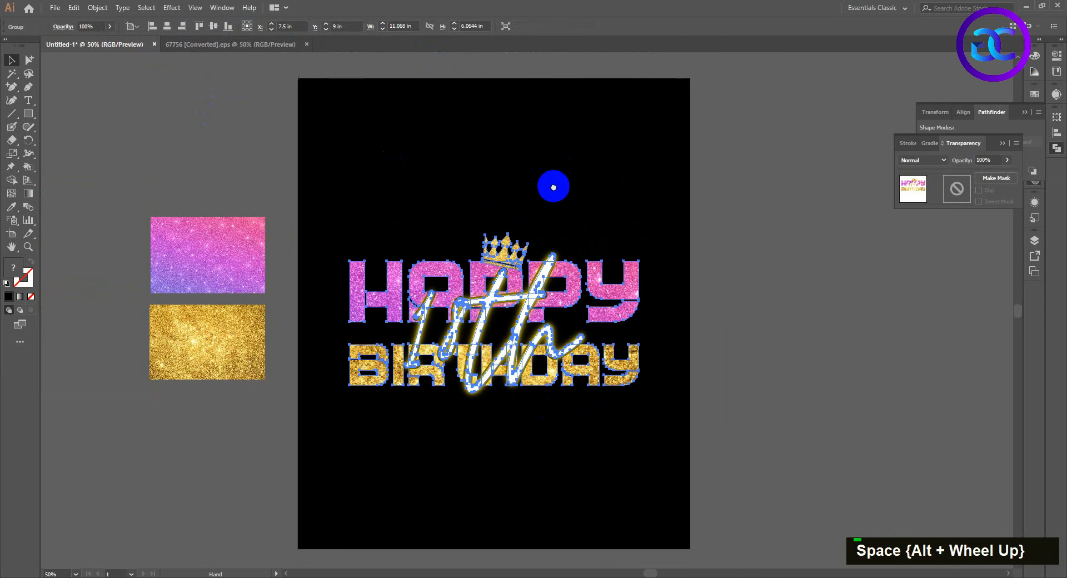
- Enlarge the grouped design proportionally from its center so it spans most of the artboard's width
left_click_drag(634, 240, 687, 293)
left_click_drag(568, 364, 807, 373)
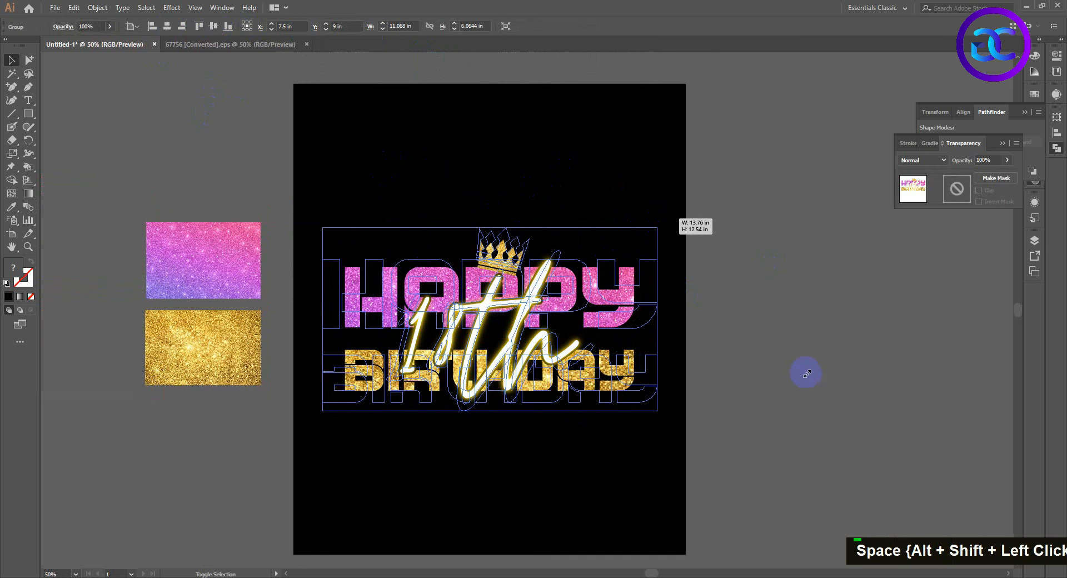
left_click(710, 361)
scroll(540, 301, "up", 1)
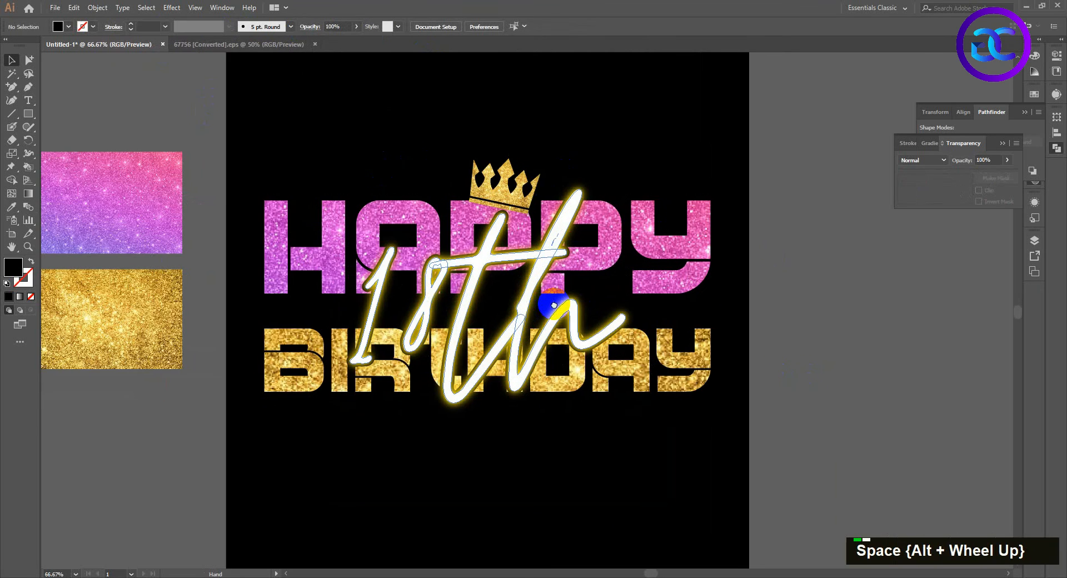